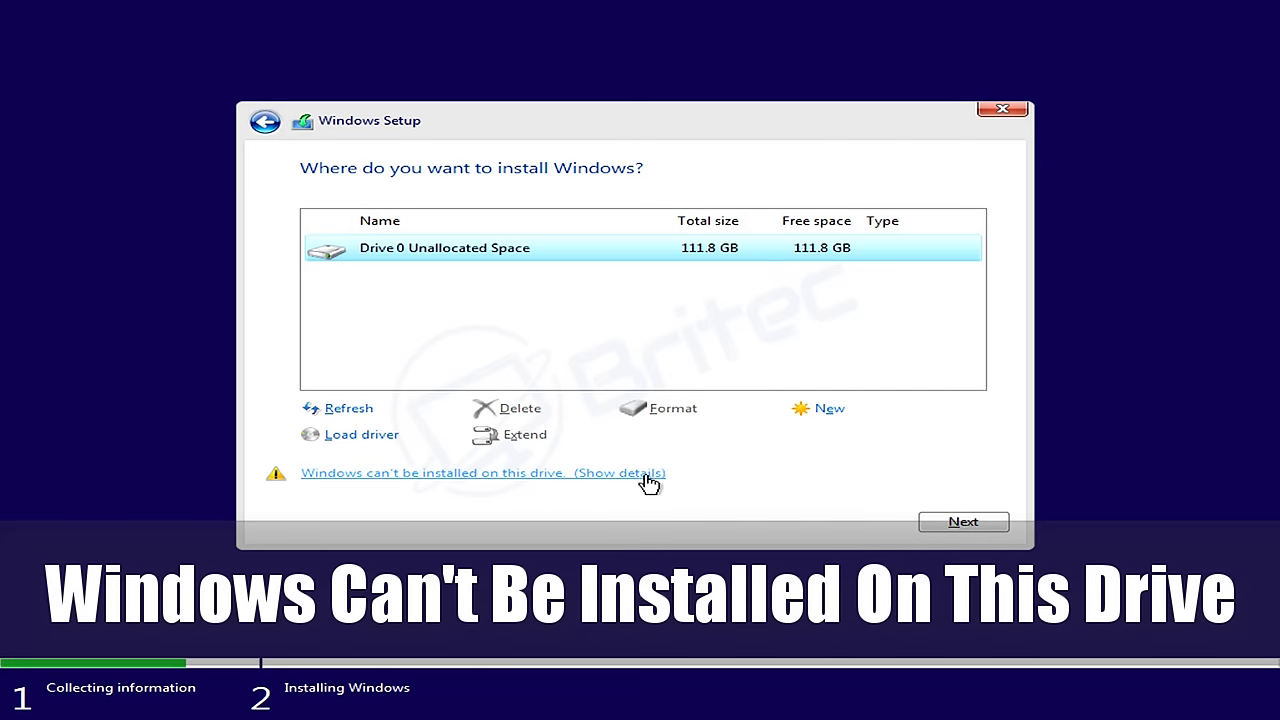
# Read the details of the warning that Windows can't be installed on the drive, and dismiss the message.
pyautogui.click(645, 476)
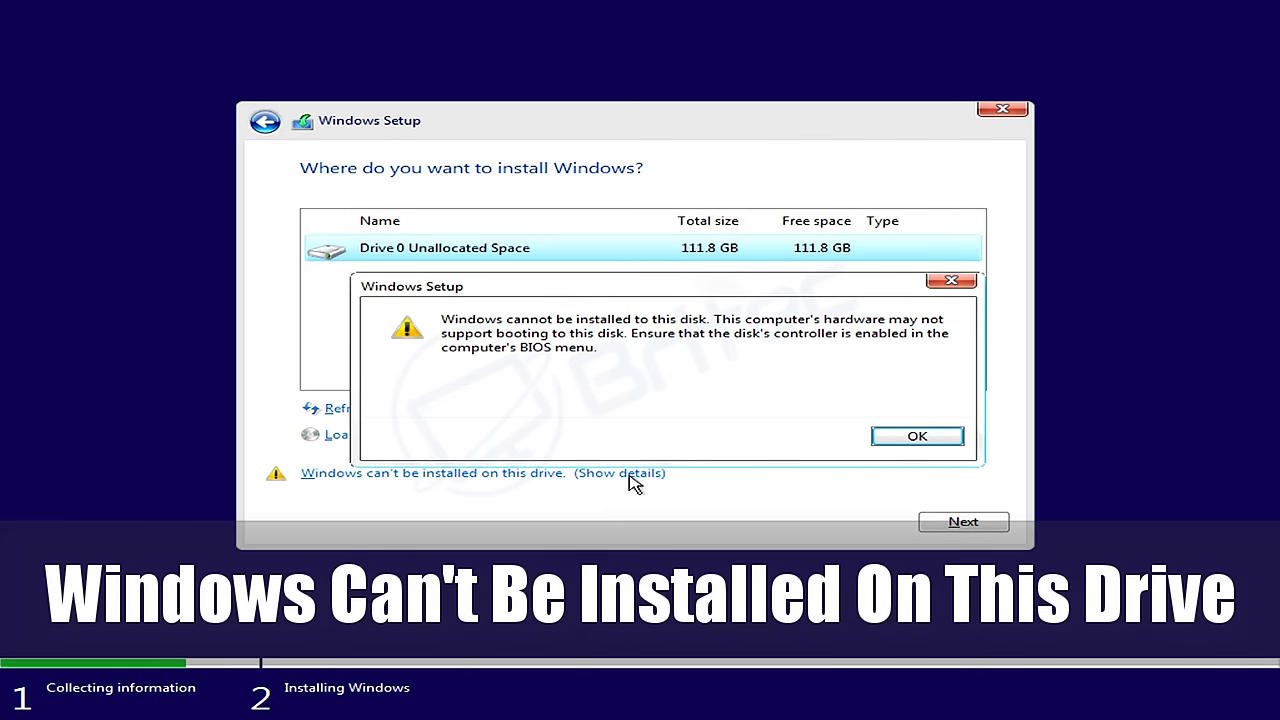
pyautogui.moveTo(652, 289); pyautogui.dragTo(614, 290)
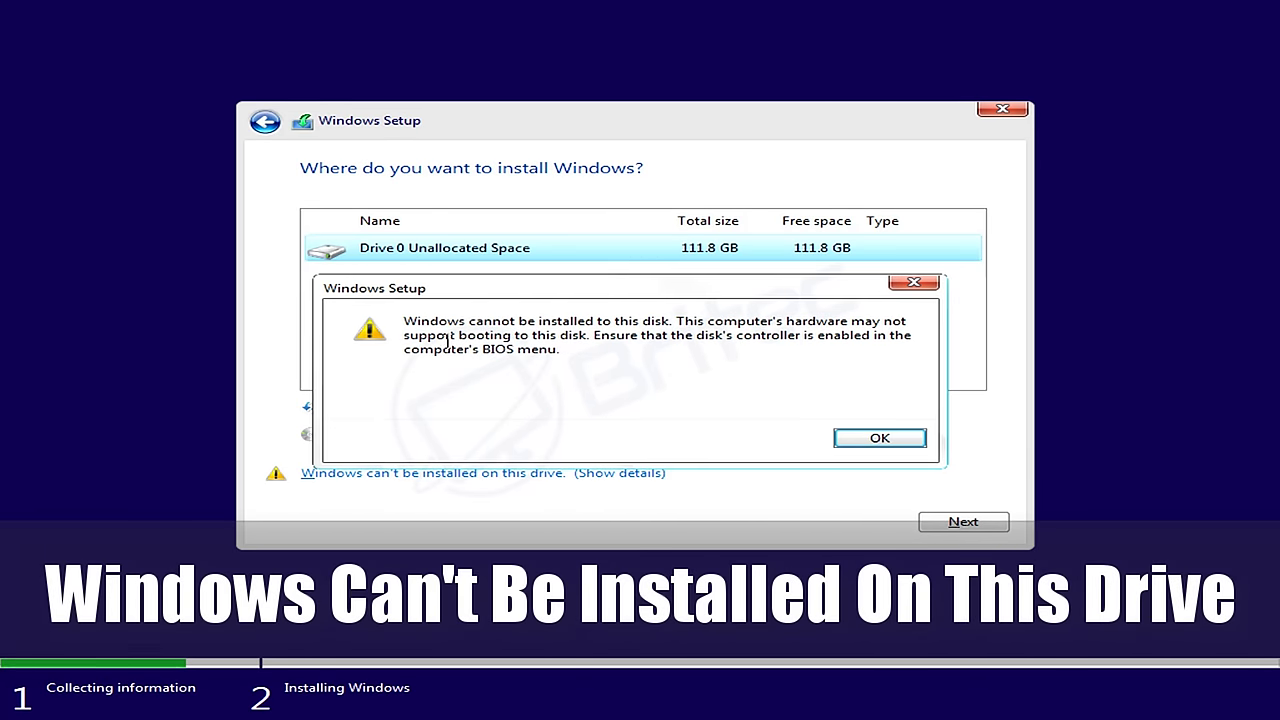
pyautogui.click(880, 439)
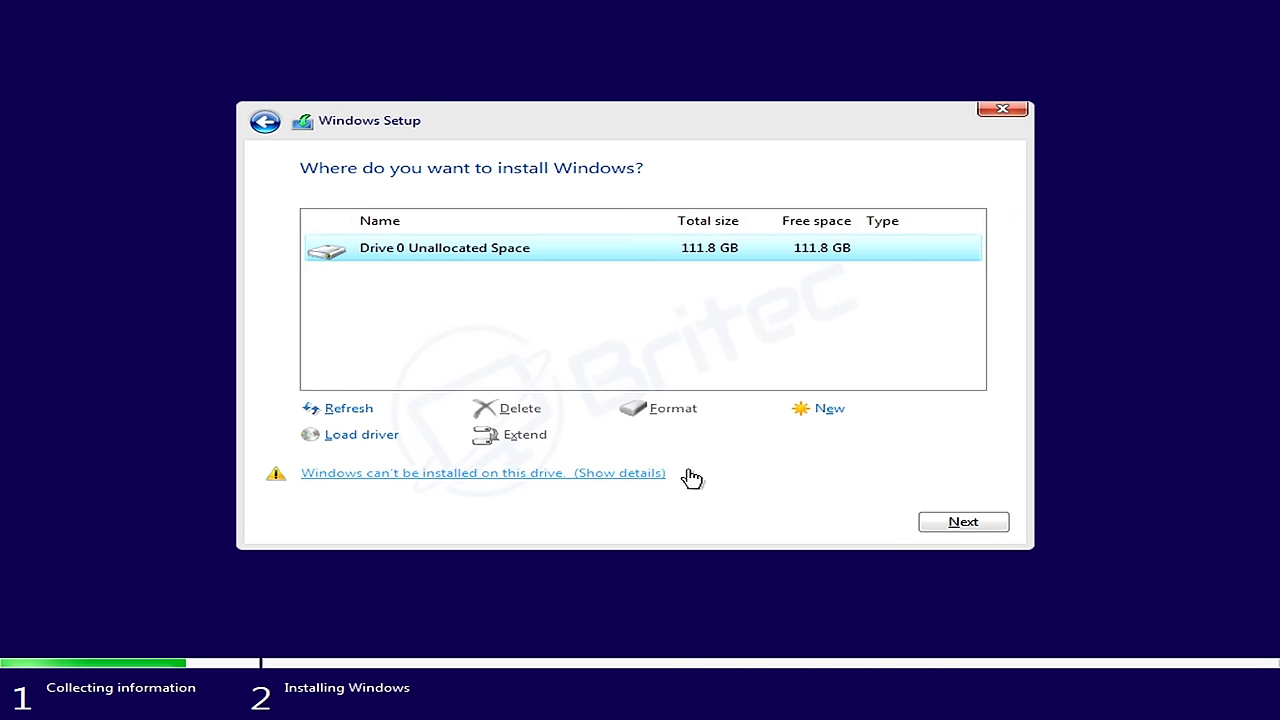
# Create a 114472 MB partition in the unallocated space of Drive 0 and delete it again.
pyautogui.click(634, 257)
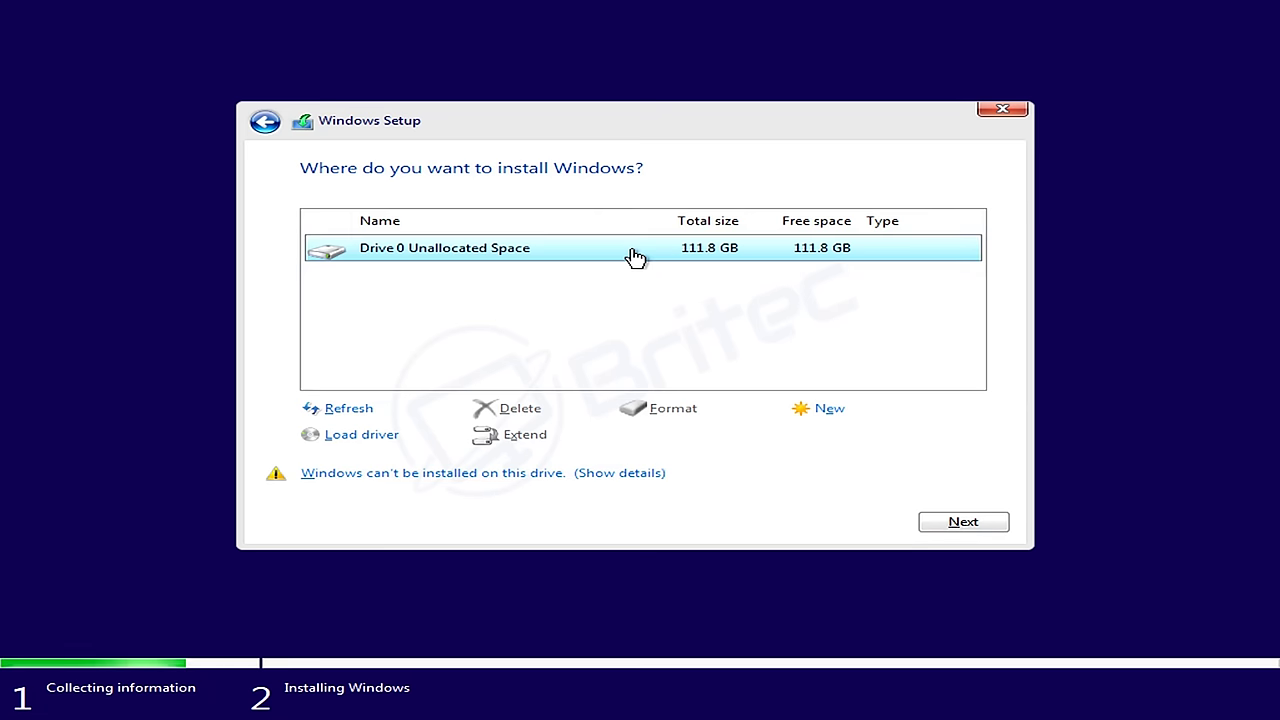
pyautogui.click(826, 412)
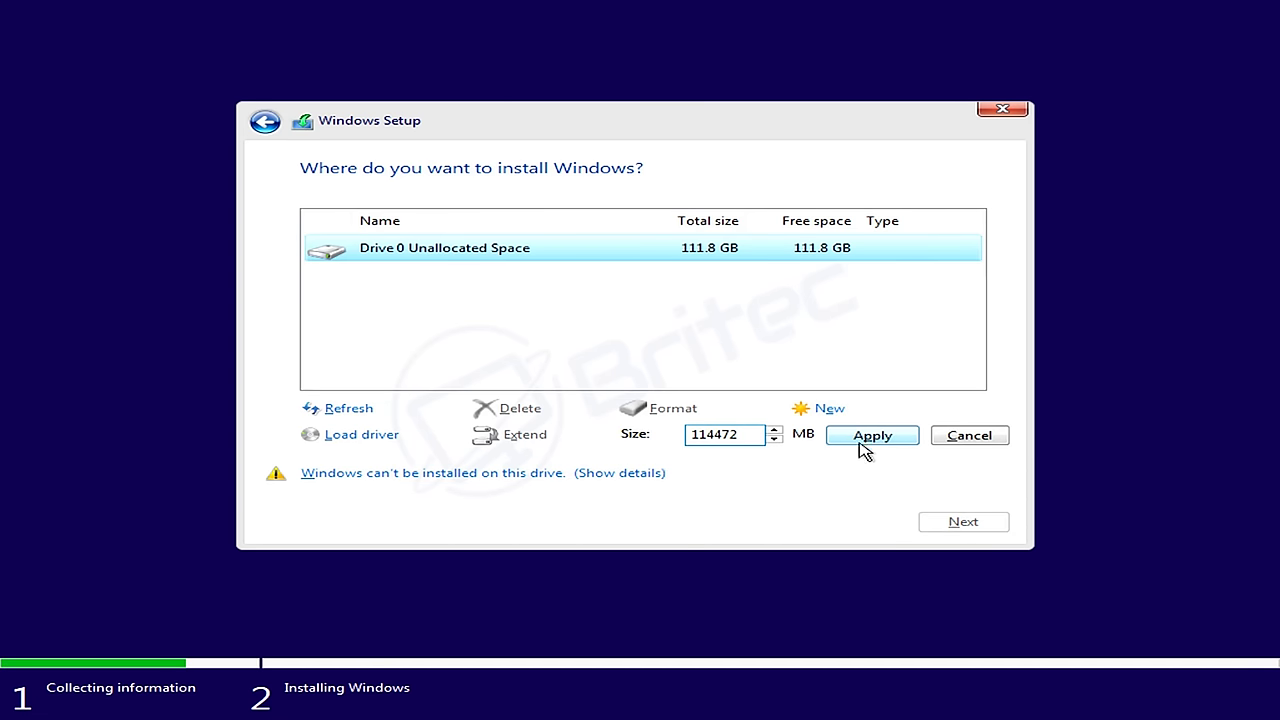
pyautogui.click(872, 438)
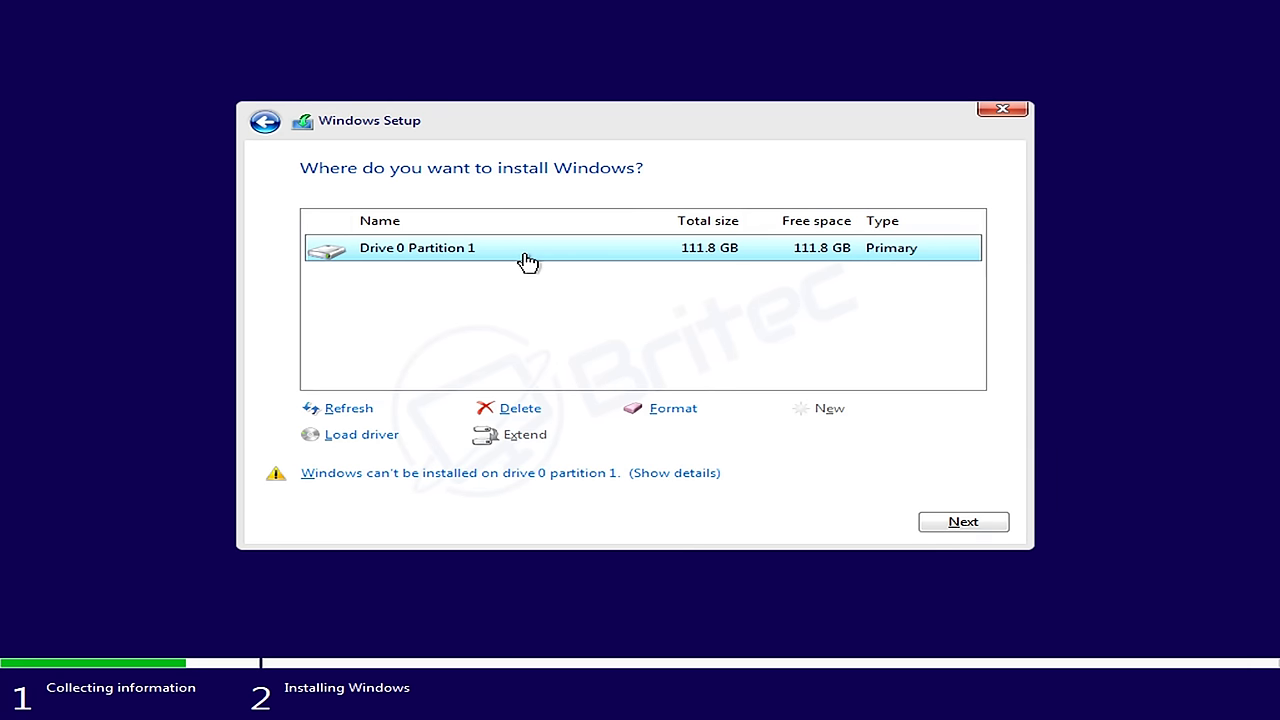
pyautogui.click(522, 412)
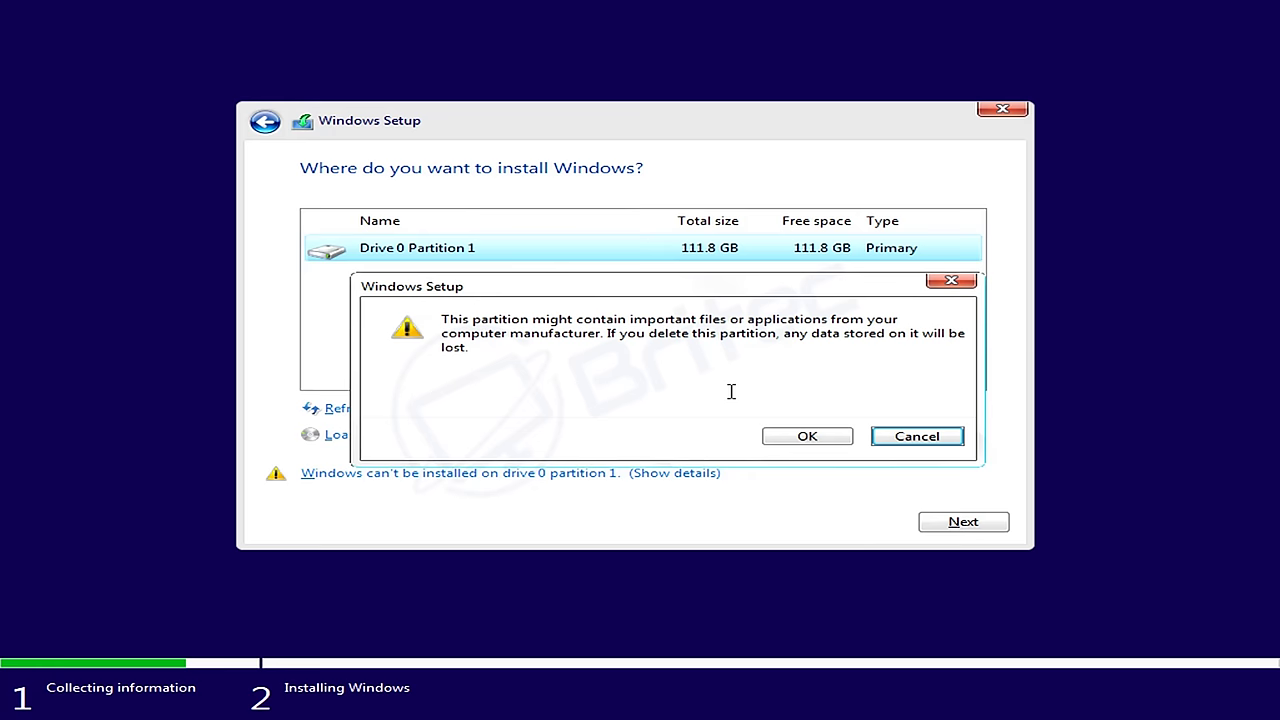
pyautogui.click(813, 438)
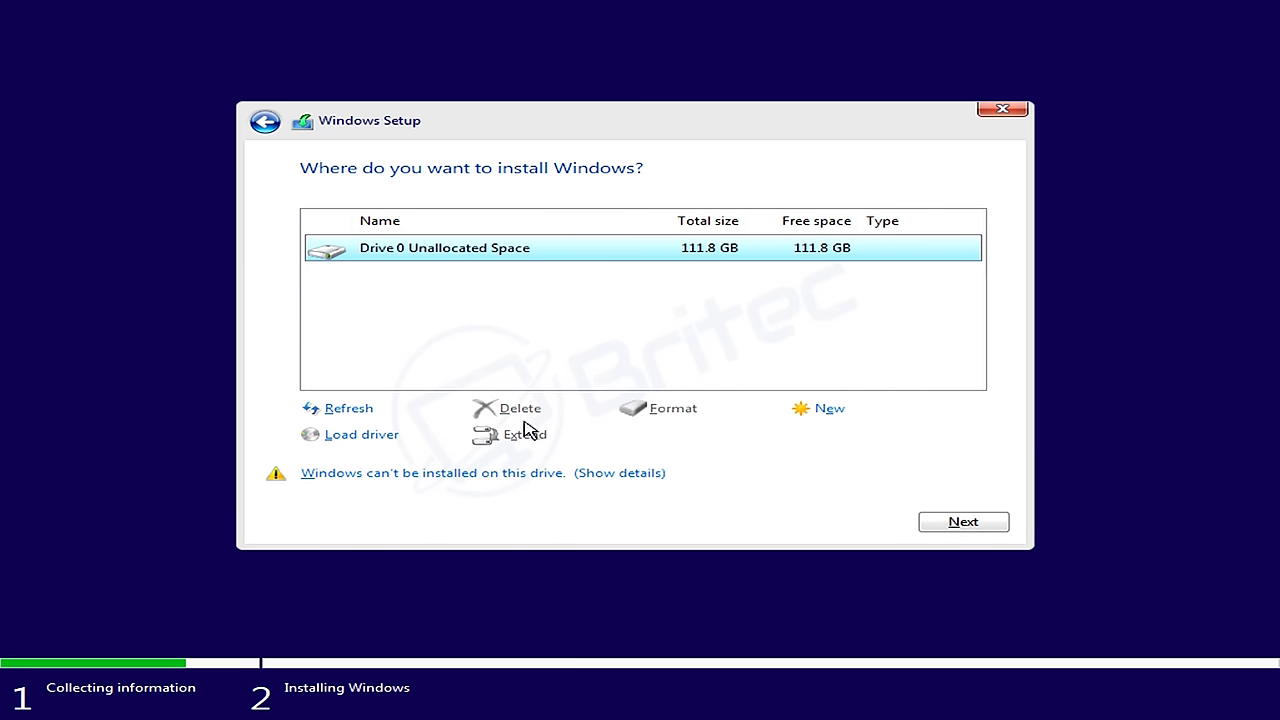
# Try to continue the installation on Drive 0's unallocated space, and refresh the drive list.
pyautogui.click(966, 528)
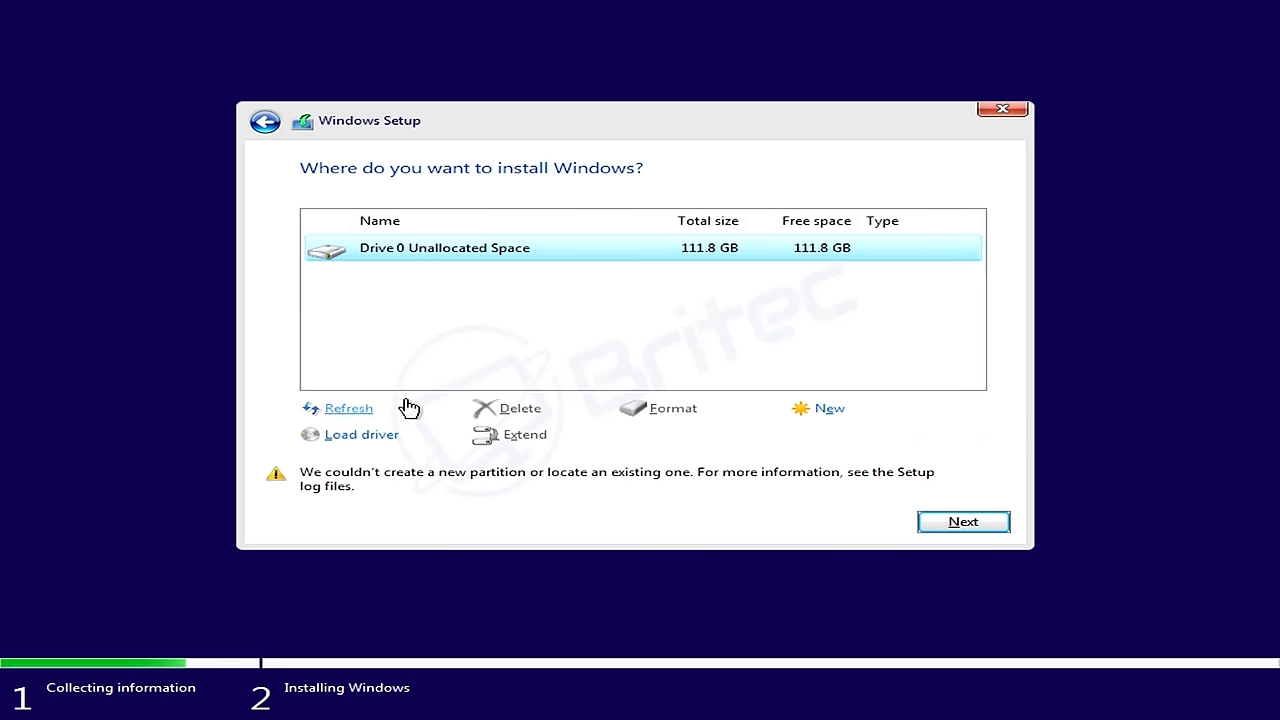
pyautogui.click(333, 409)
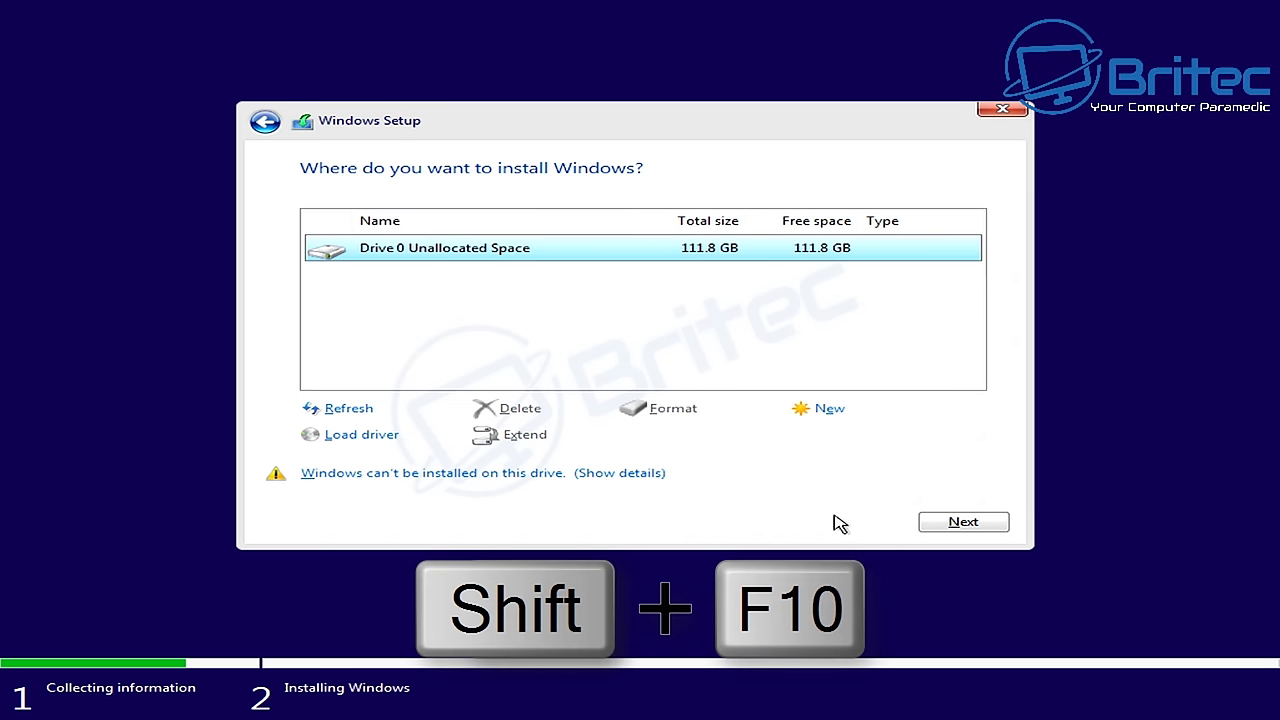
# Open a Command Prompt over Windows Setup, start diskpart and list the disks.
pyautogui.hotkey('shift', 'F10')
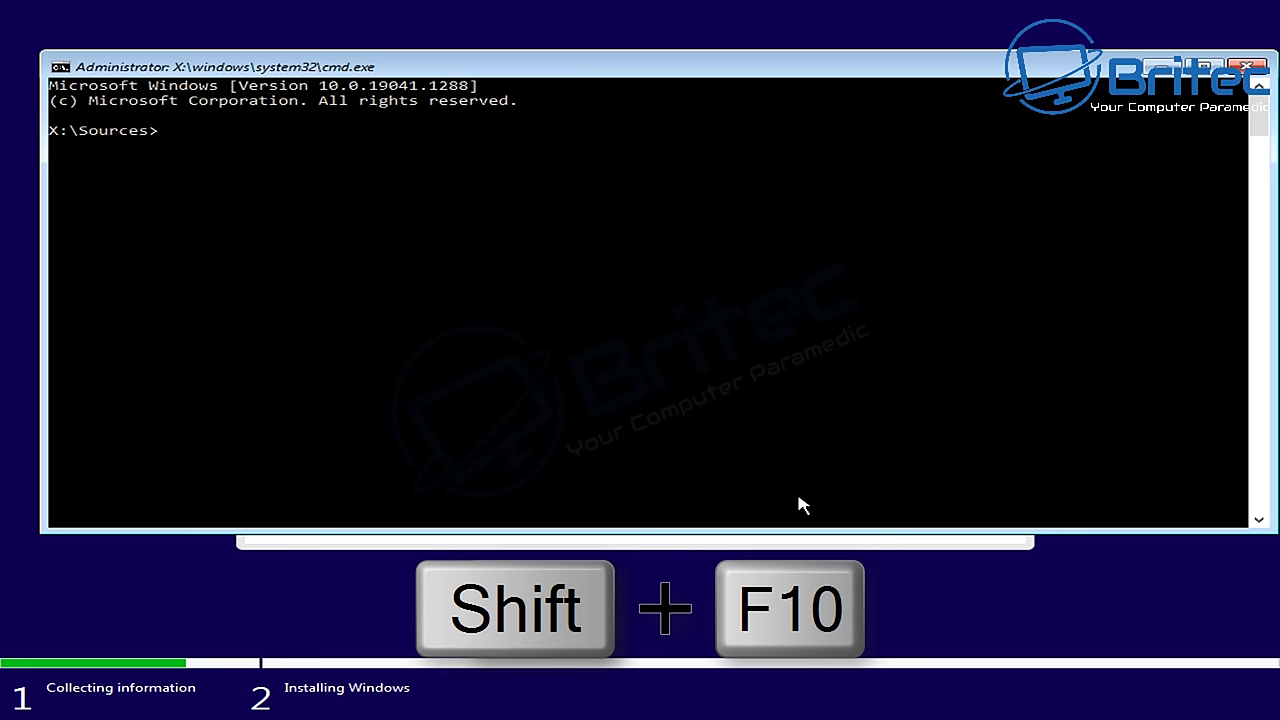
pyautogui.moveTo(760, 76); pyautogui.dragTo(766, 141)
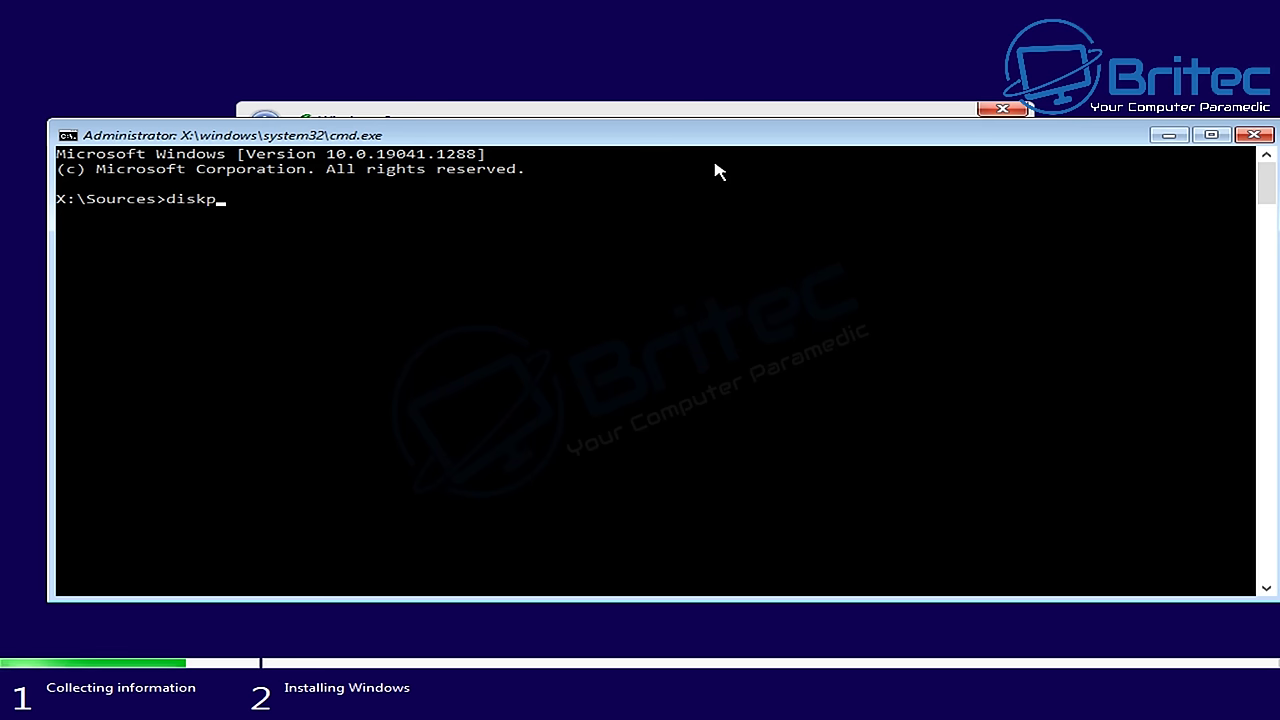
pyautogui.press('Return')
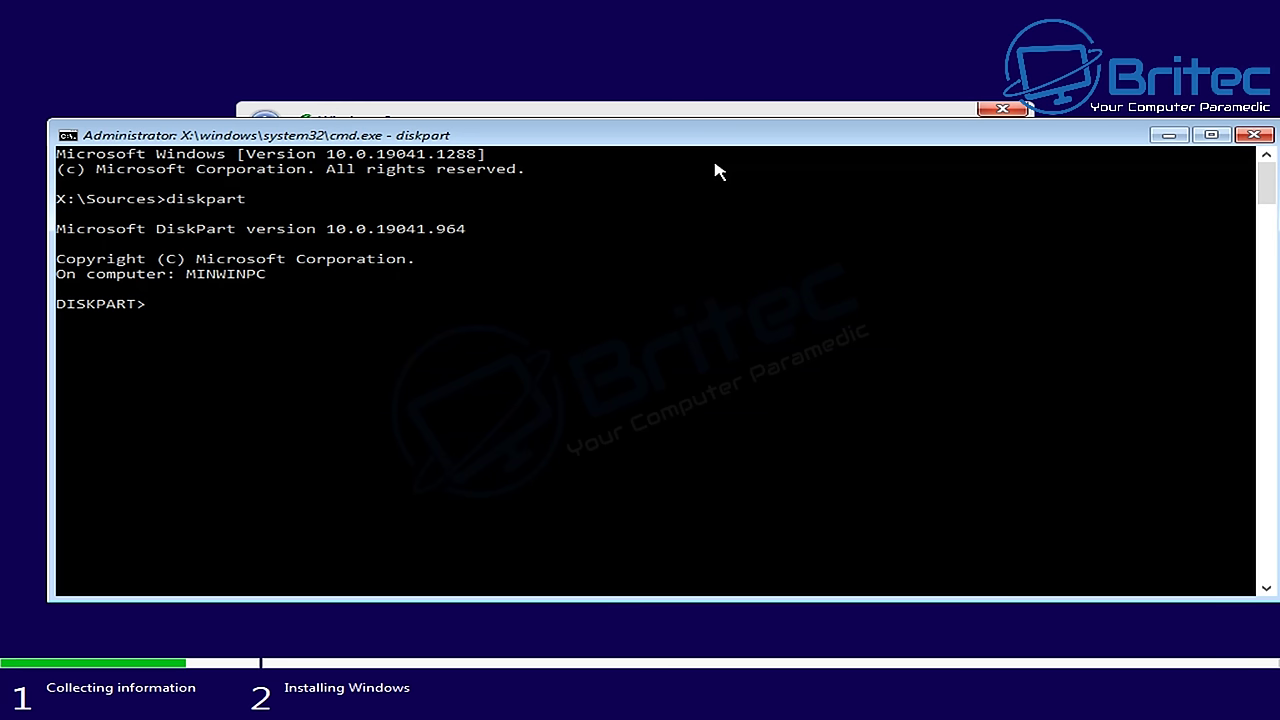
pyautogui.write('list disk')
pyautogui.press('Return')
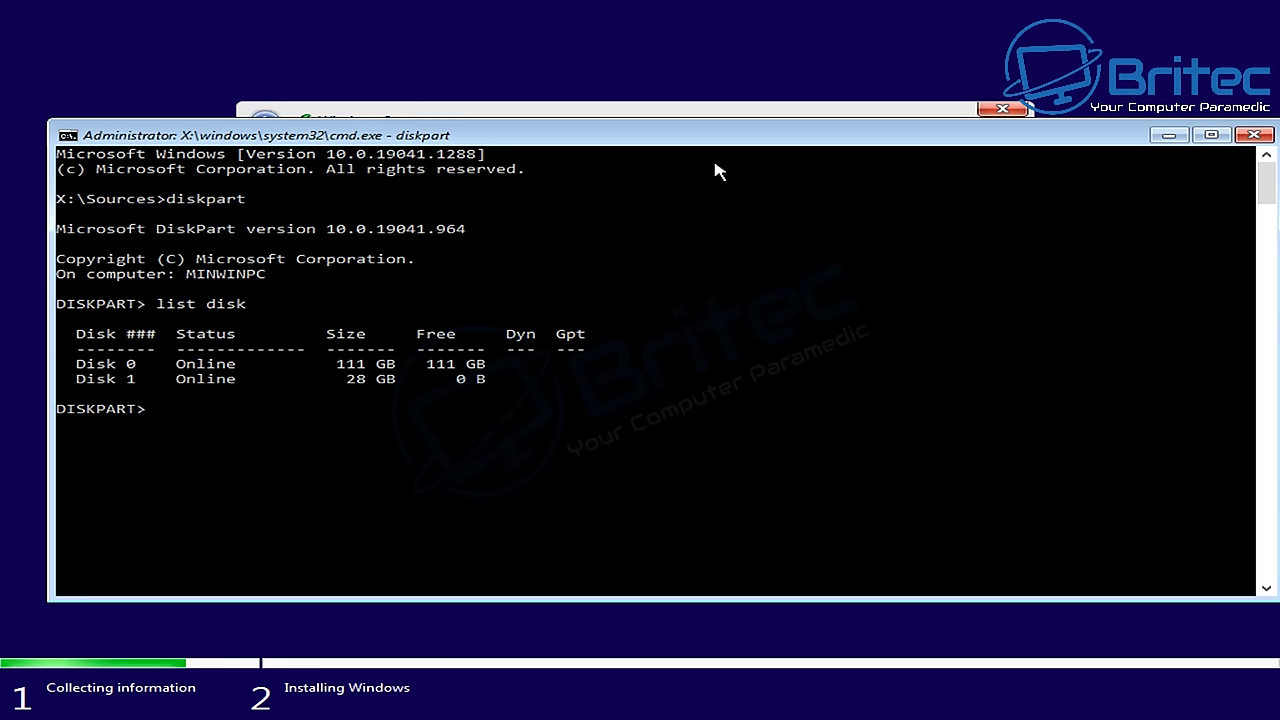
# Select disk 0 in DiskPart and wipe it with the clean command.
pyautogui.write('select')
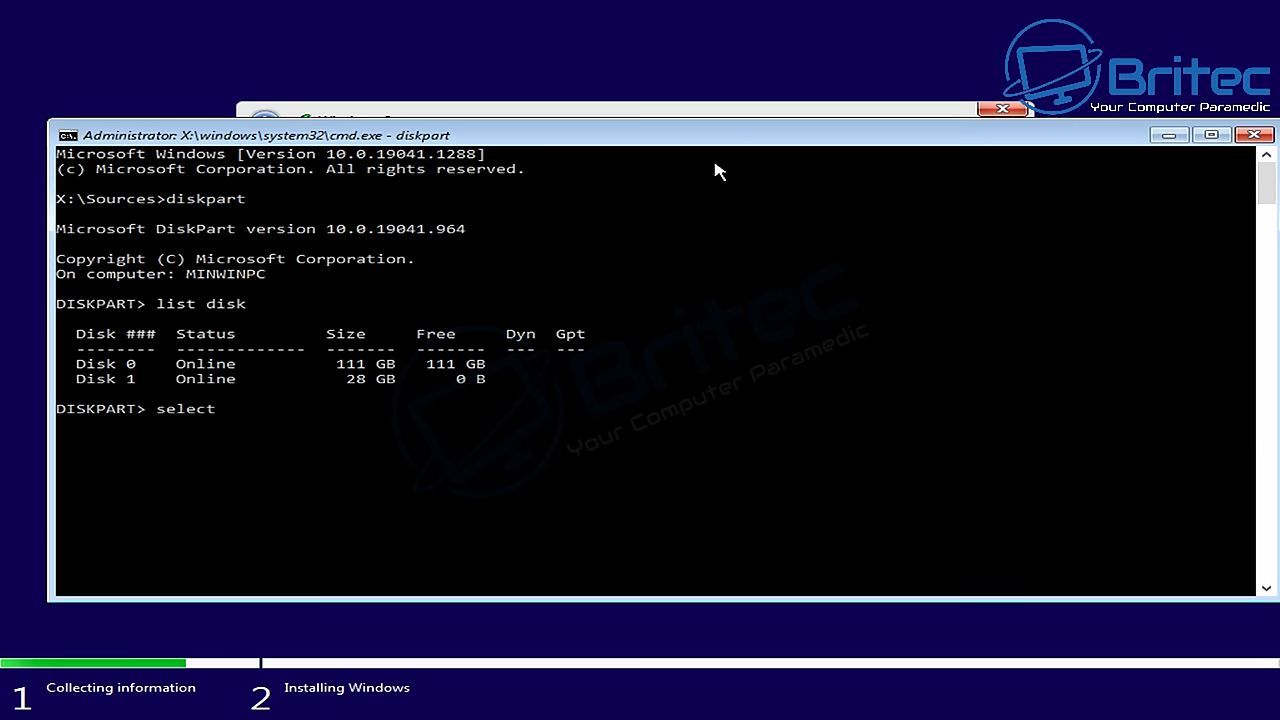
pyautogui.write(' disk 0')
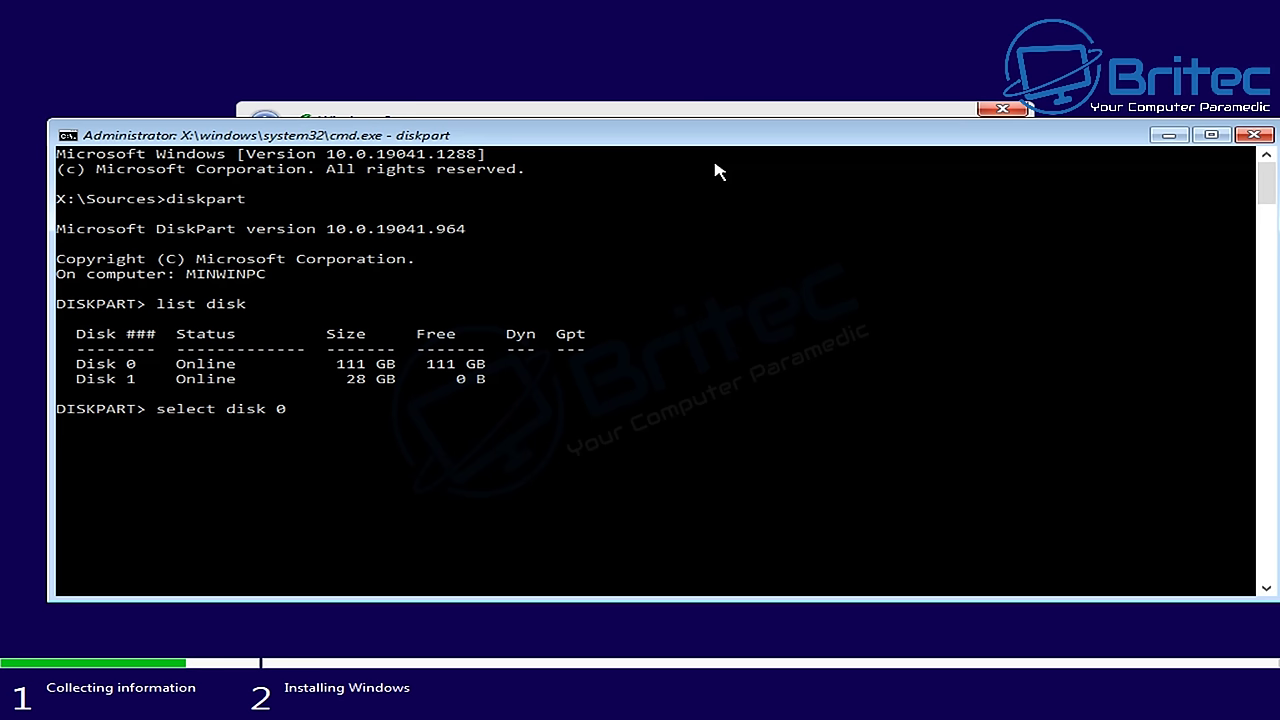
pyautogui.press('Return')
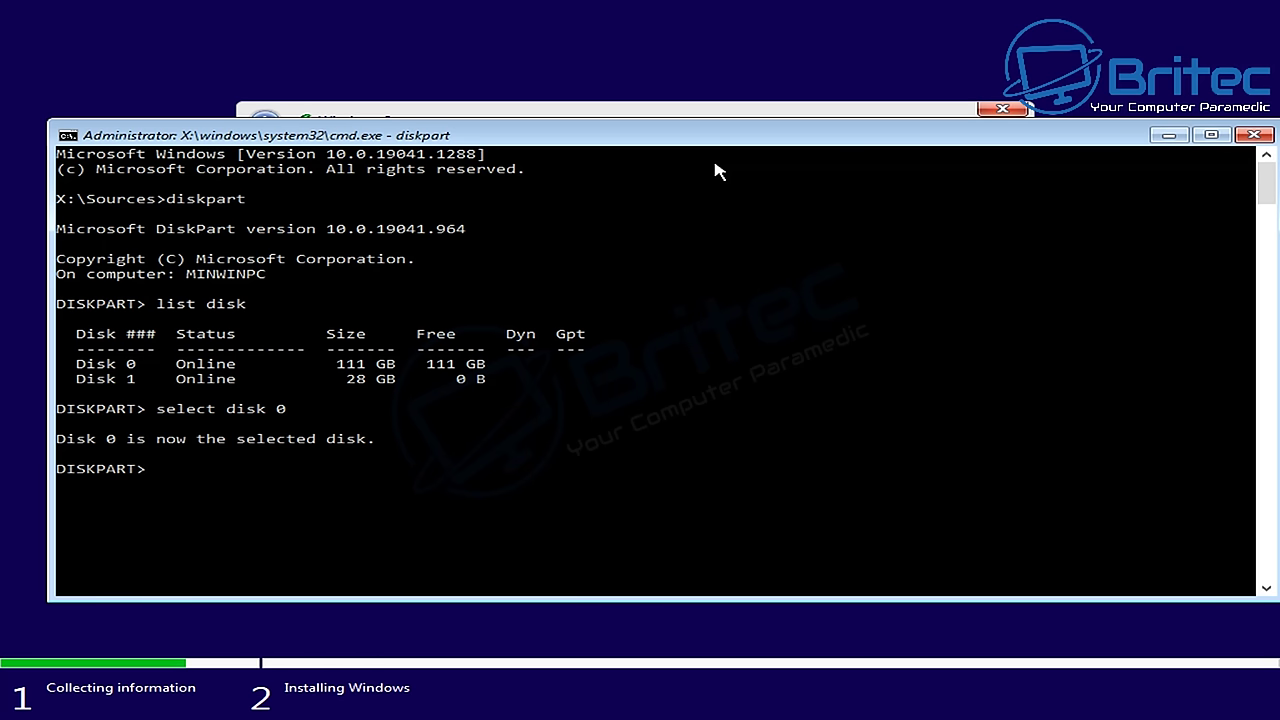
pyautogui.write('an')
pyautogui.press('Return')
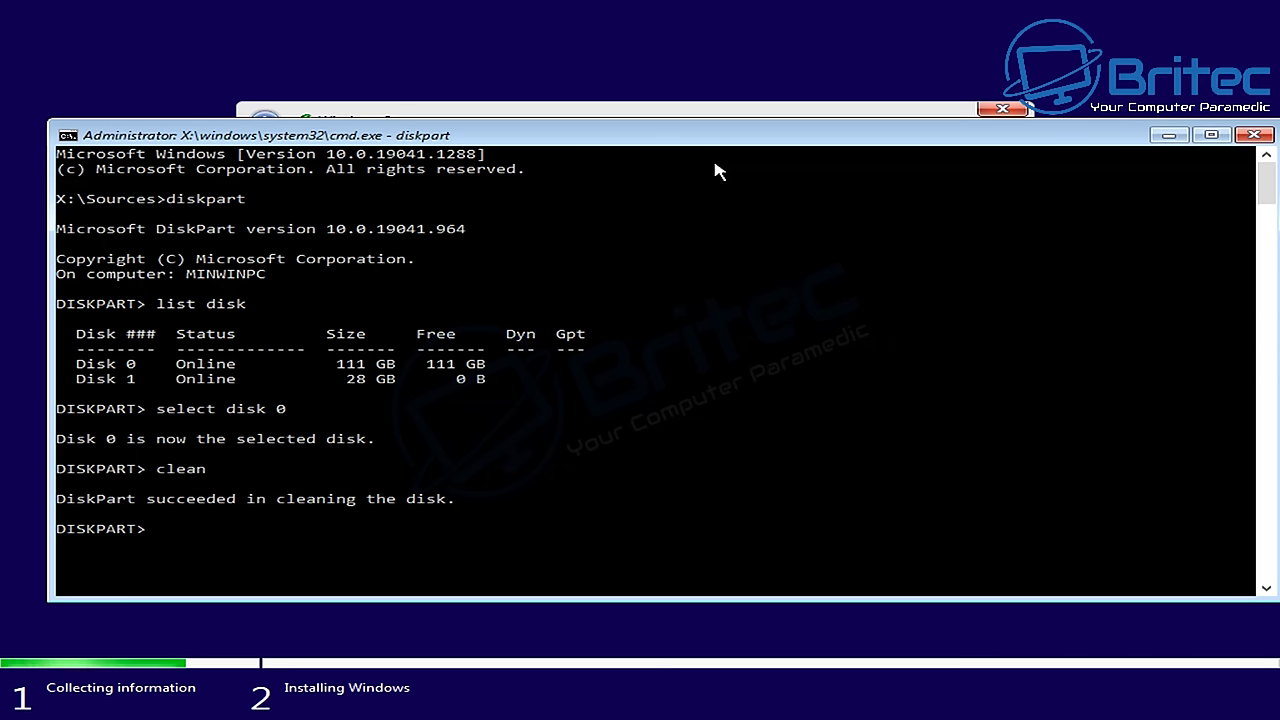
# Convert the cleaned disk 0 to GPT with the convert gpt command.
pyautogui.write('con')
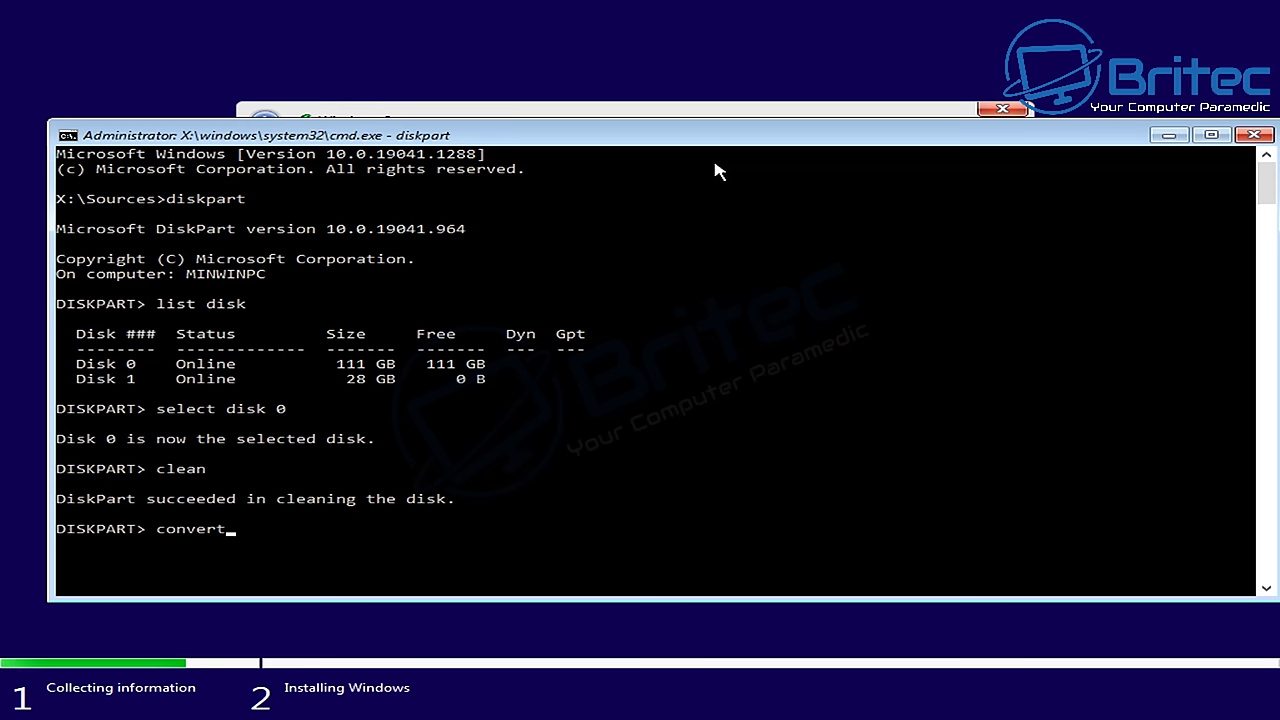
pyautogui.write('vert gpt')
pyautogui.press('Return')
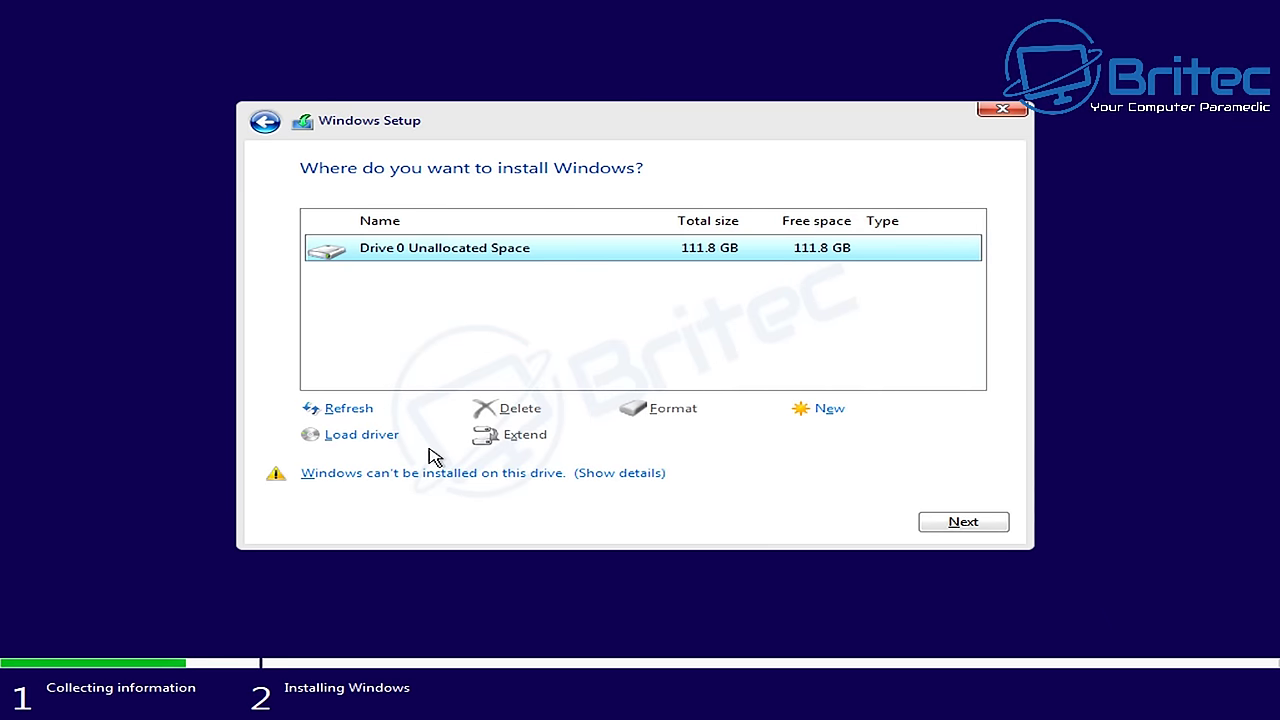
# Go back to the installation type choice and reopen the Custom installation's drive list to recheck Drive 0.
pyautogui.click(265, 121)
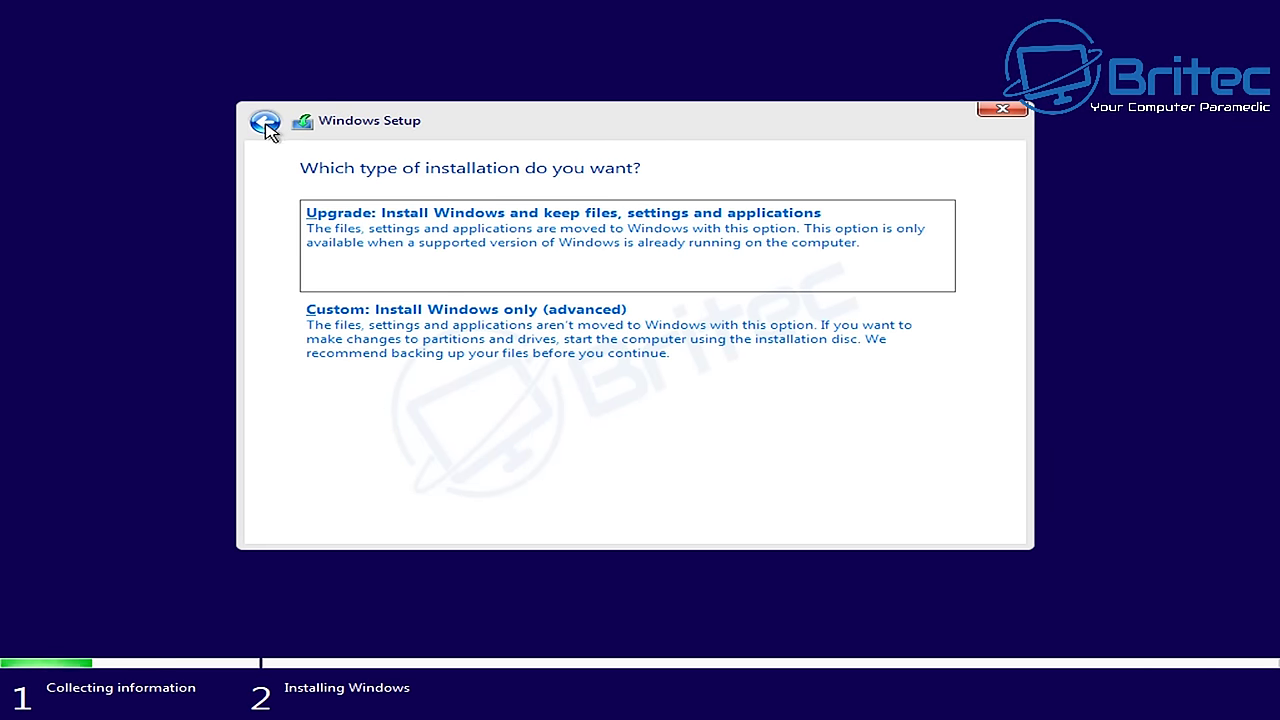
pyautogui.click(448, 337)
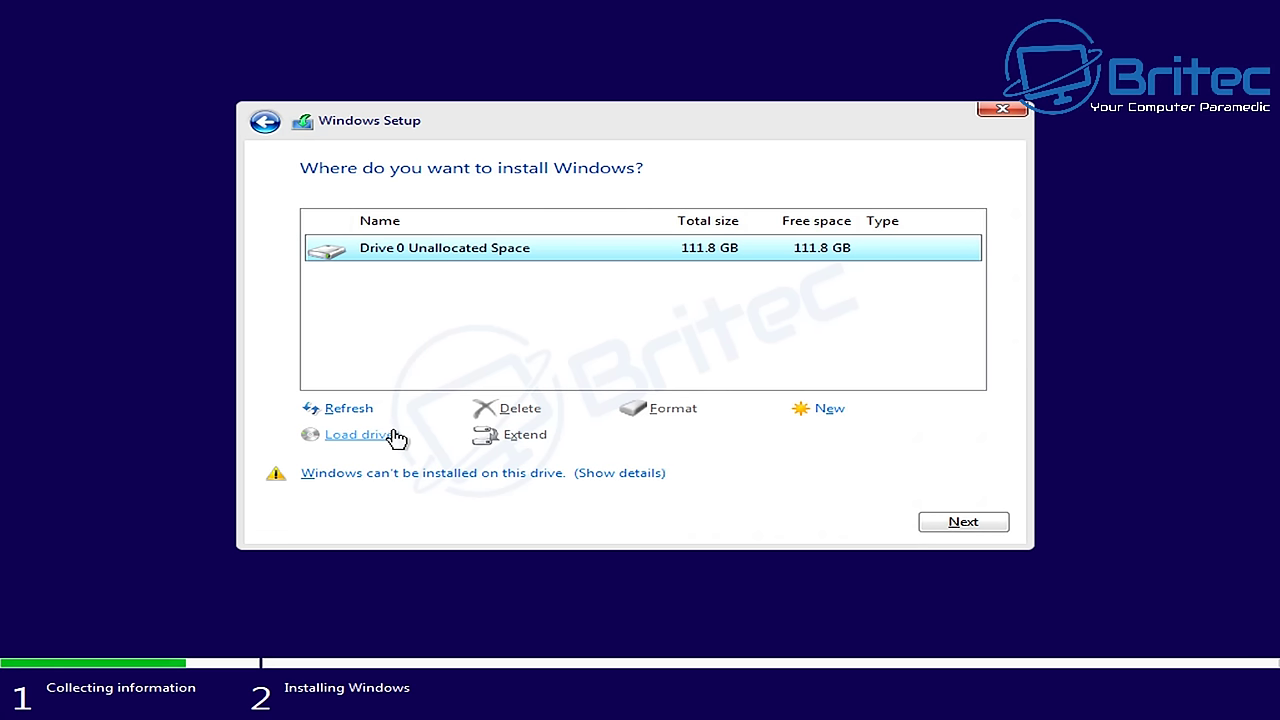
pyautogui.click(360, 434)
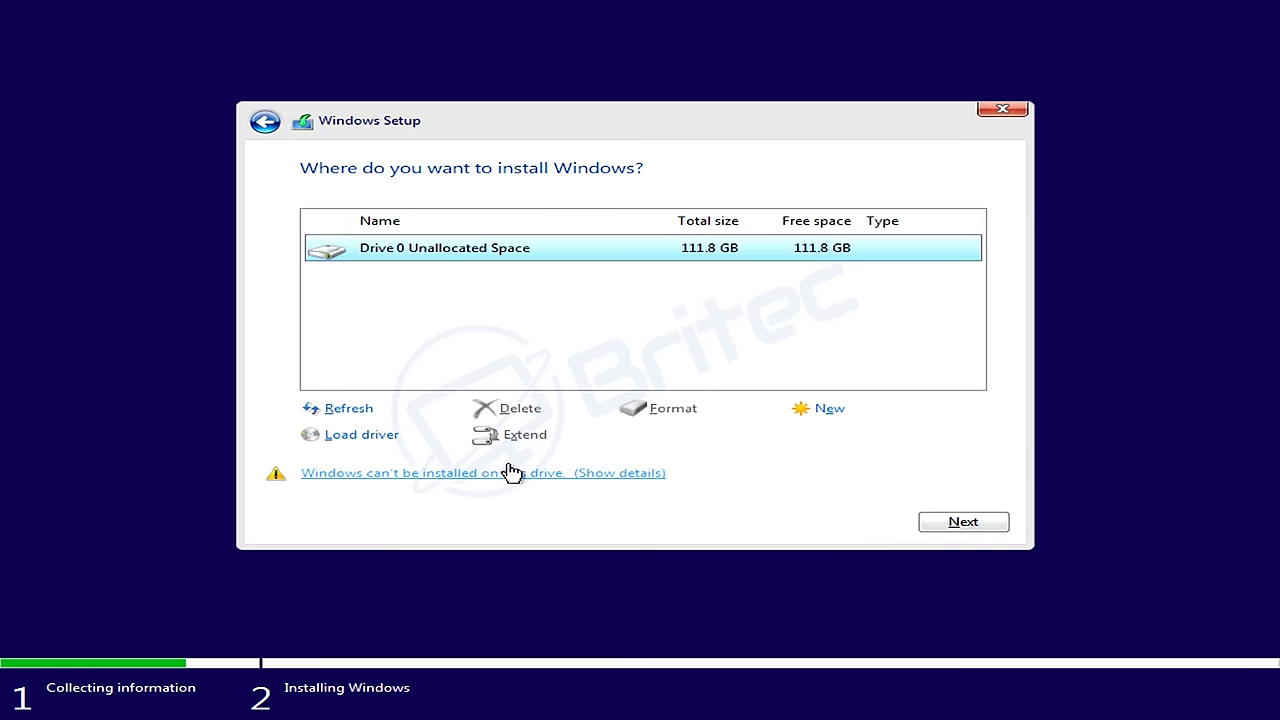
# Open a new Command Prompt over Windows Setup, start diskpart and list the disks again.
pyautogui.hotkey('shift', 'F10')
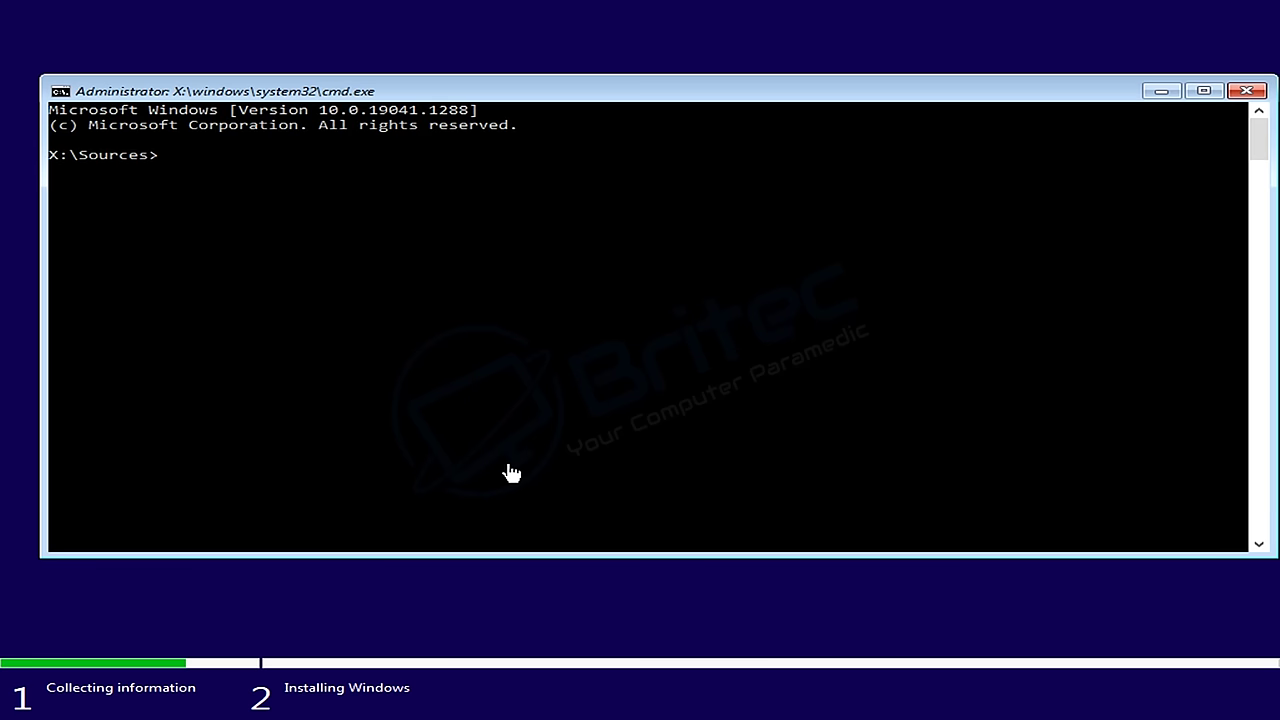
pyautogui.moveTo(846, 90); pyautogui.dragTo(853, 202)
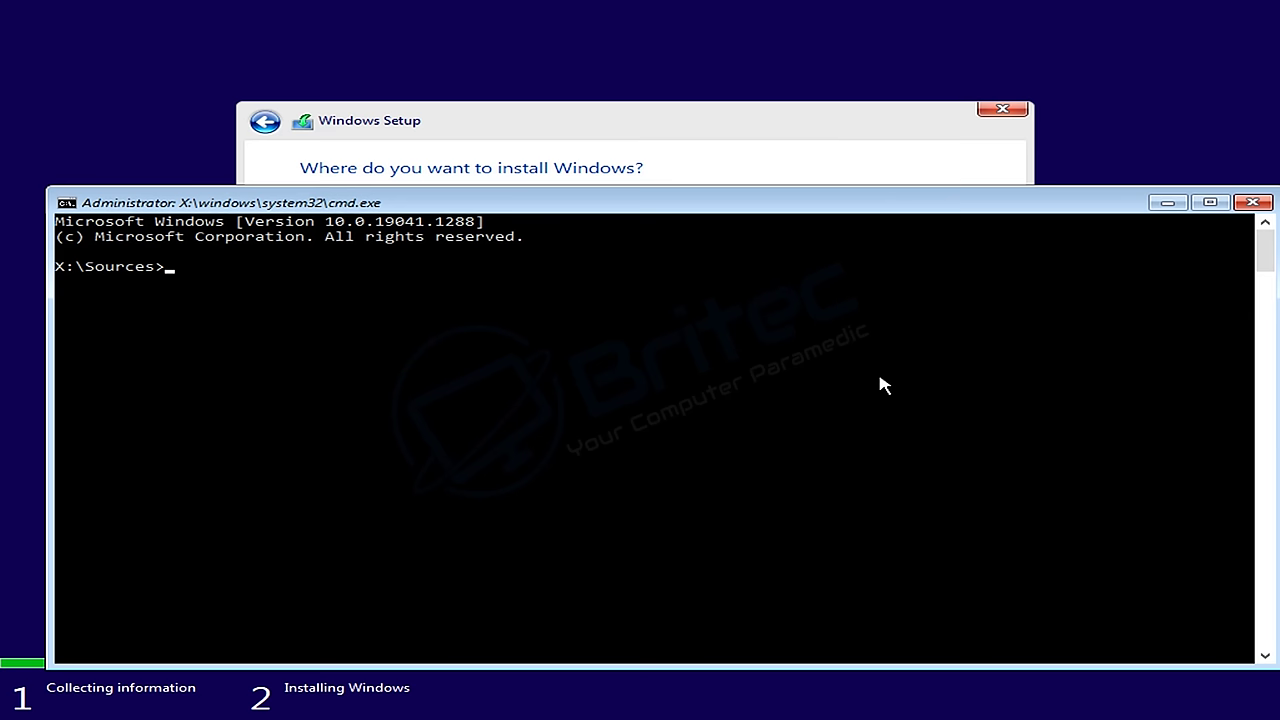
pyautogui.write('skpart')
pyautogui.press('Return')
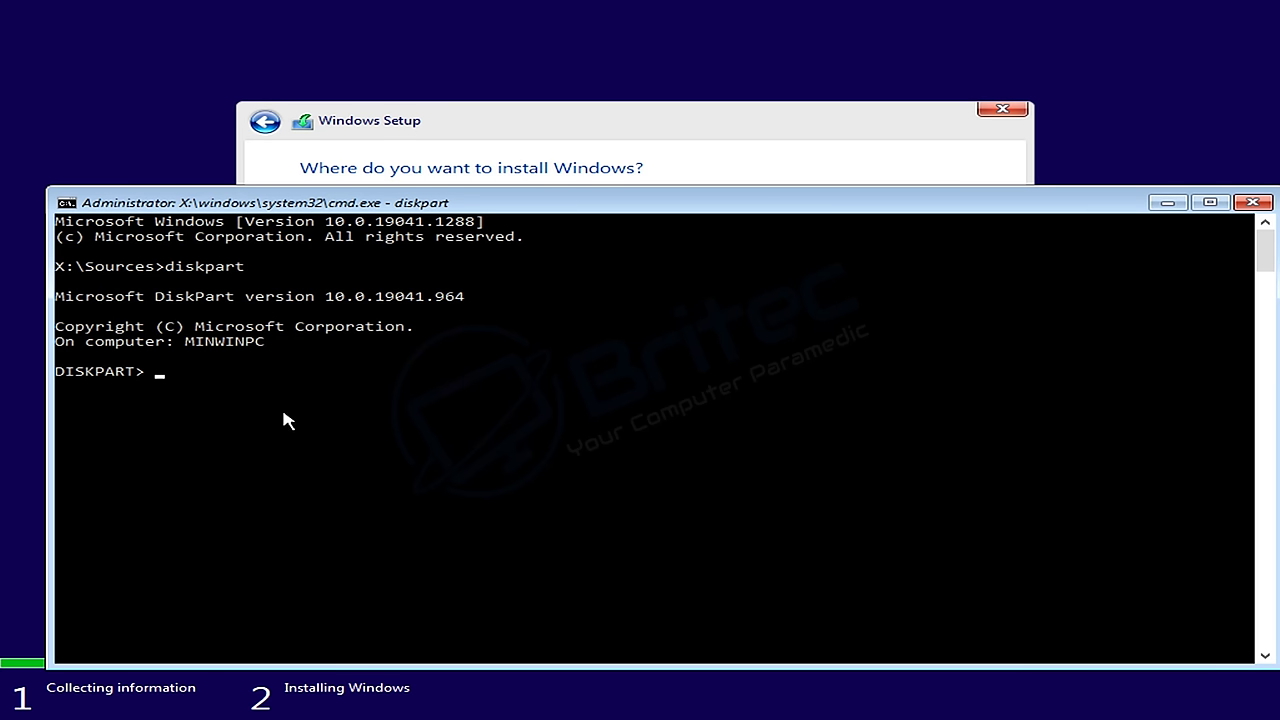
pyautogui.write('list disk')
pyautogui.press('Return')
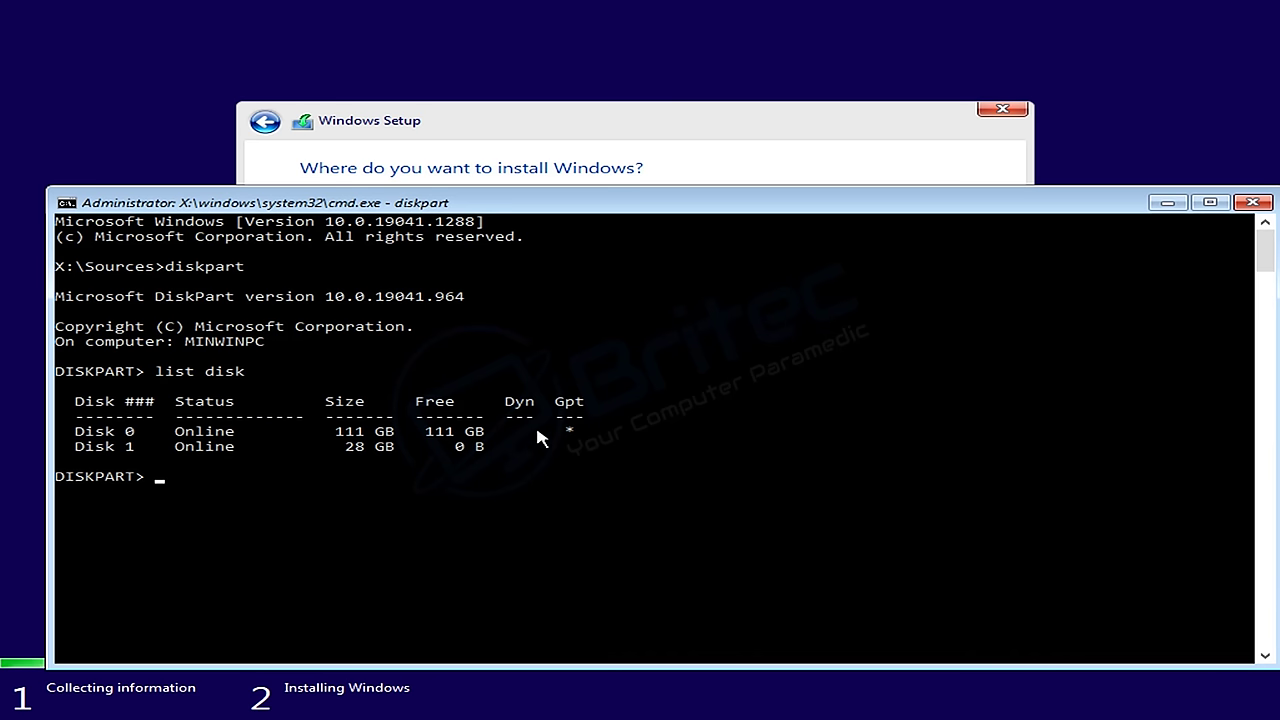
# Select disk 0 in DiskPart and erase its partition layout with the clean command.
pyautogui.write('select disk')
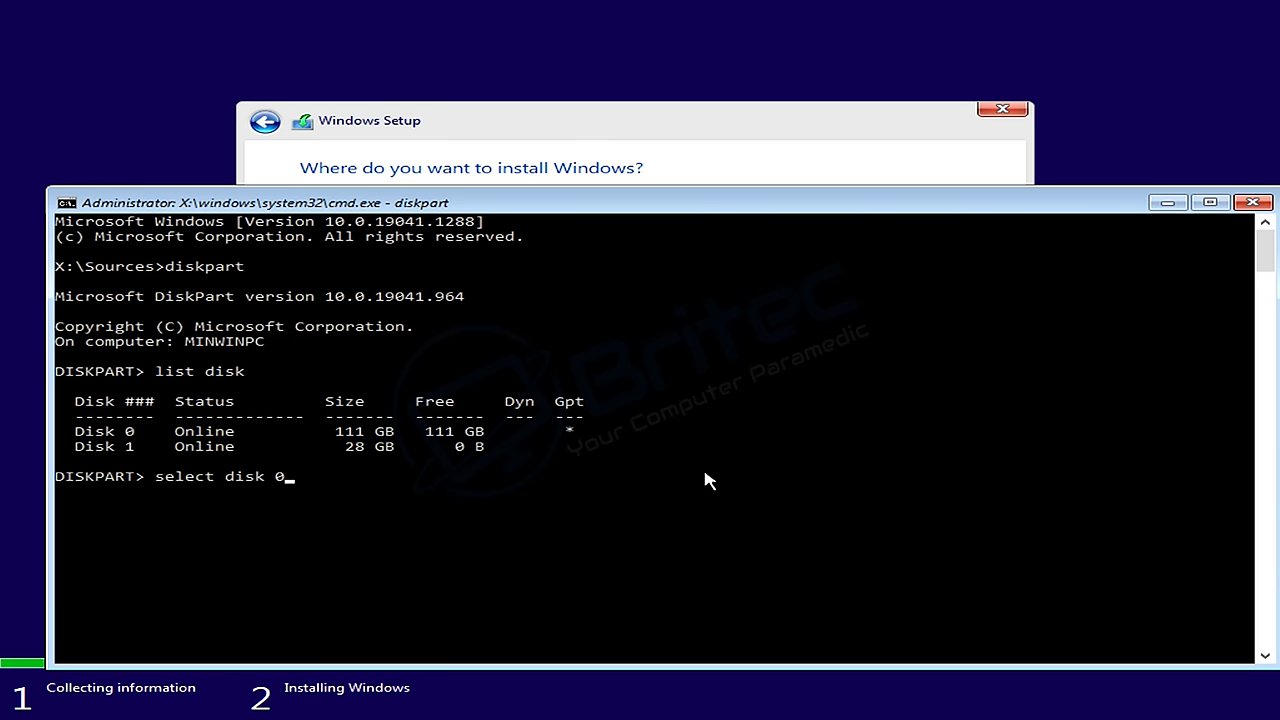
pyautogui.write(' 0')
pyautogui.press('Return')
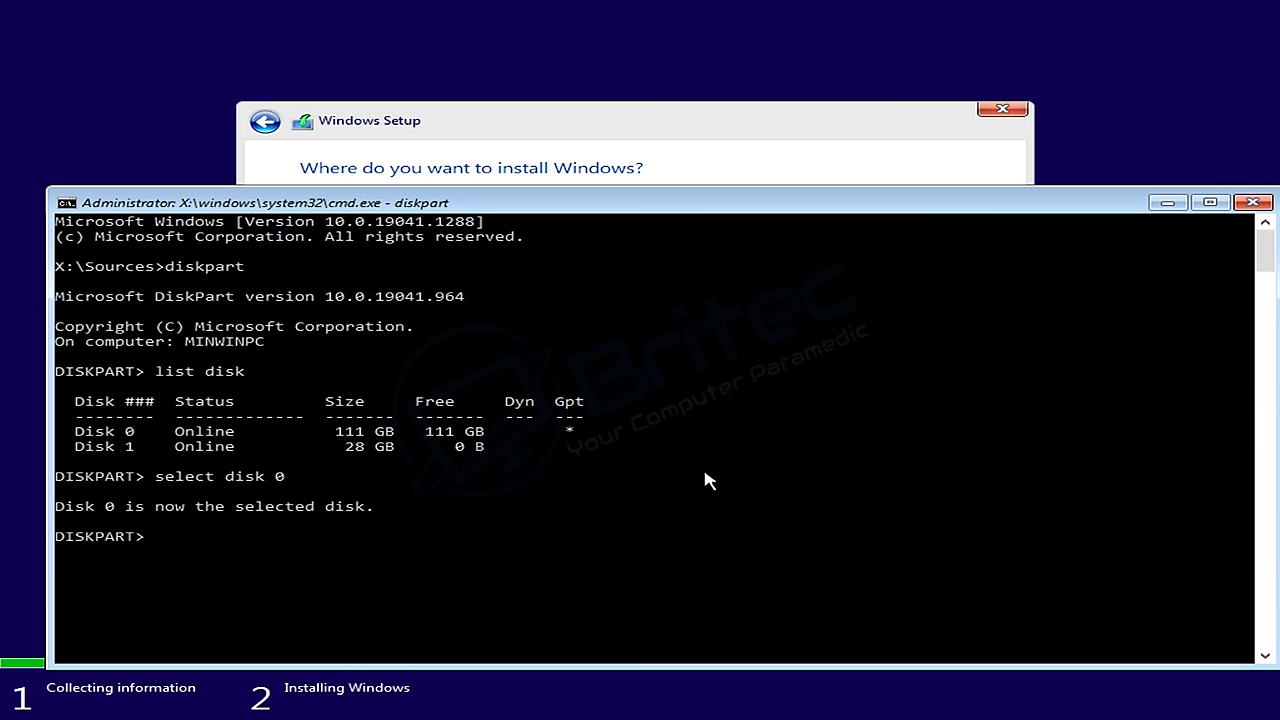
pyautogui.write('clean')
pyautogui.press('Return')
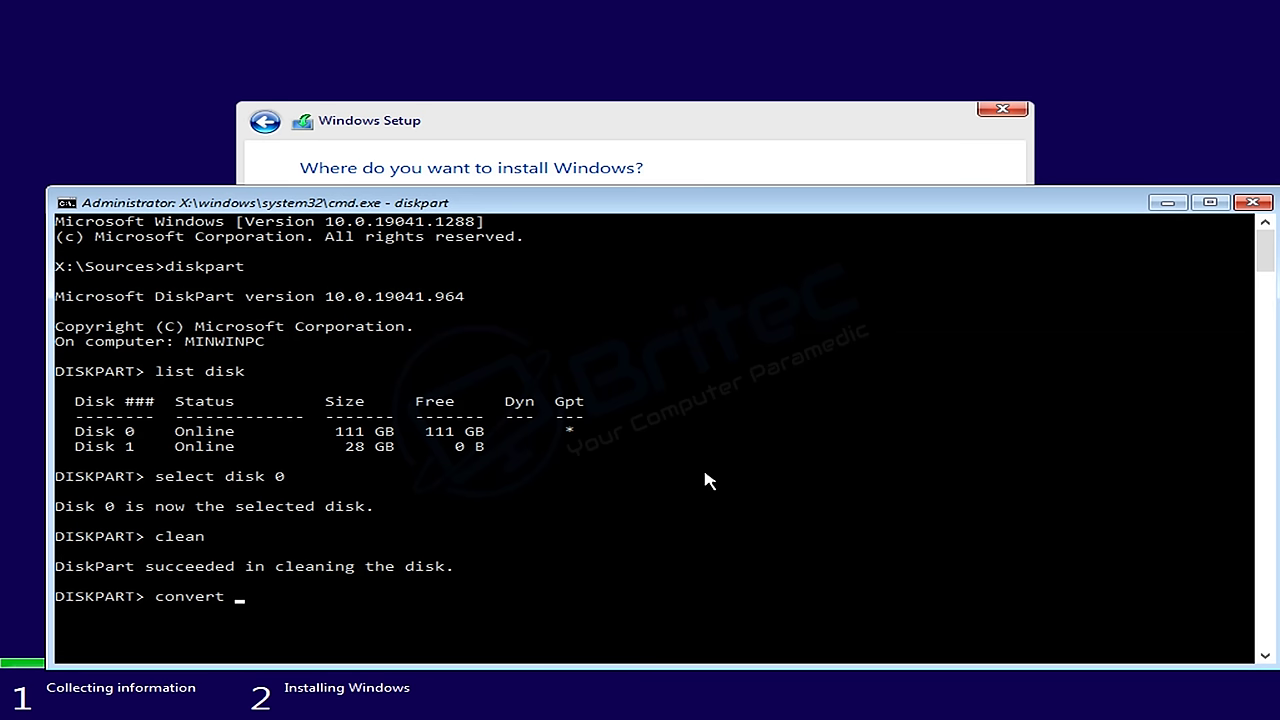
# Convert the cleaned disk 0 to MBR with convert mbr, and exit DiskPart and the Command Prompt.
pyautogui.write('br')
pyautogui.press('Return')
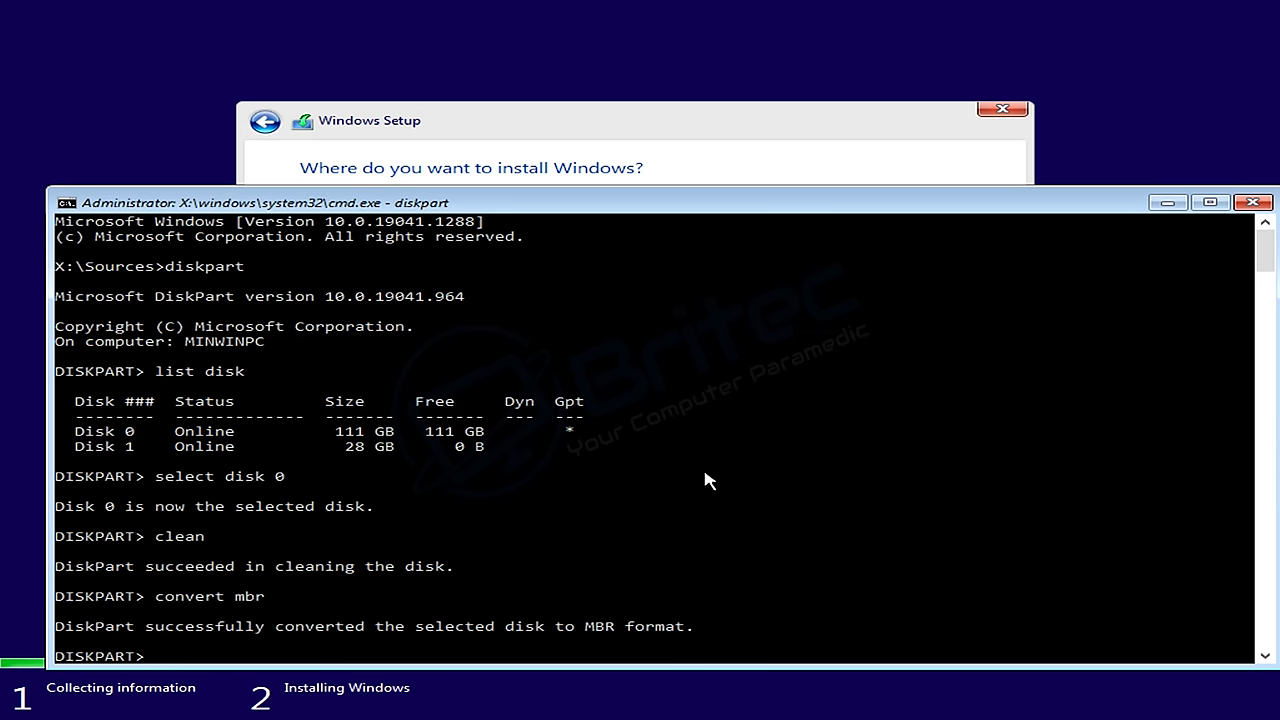
pyautogui.write('exit')
pyautogui.press('Return')
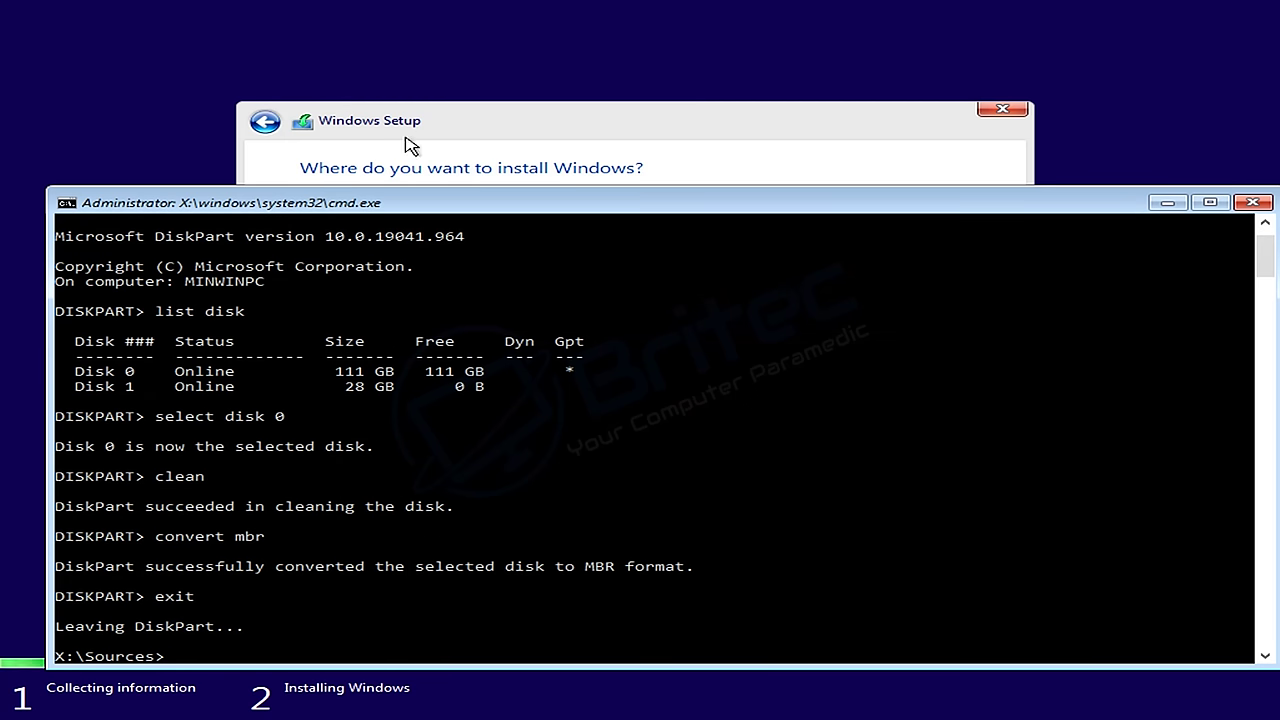
pyautogui.click(1252, 202)
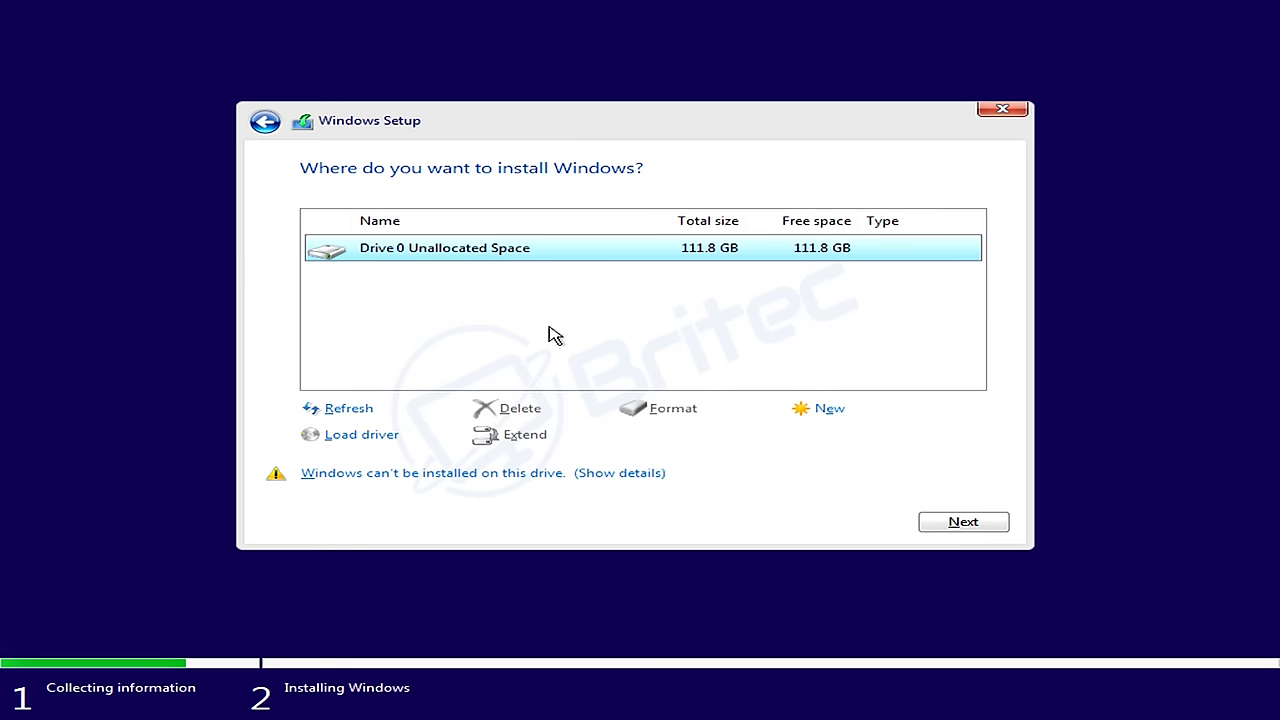
# Return to the installation type choice and select Custom: Install Windows only (advanced) to reload the drive list.
pyautogui.click(275, 127)
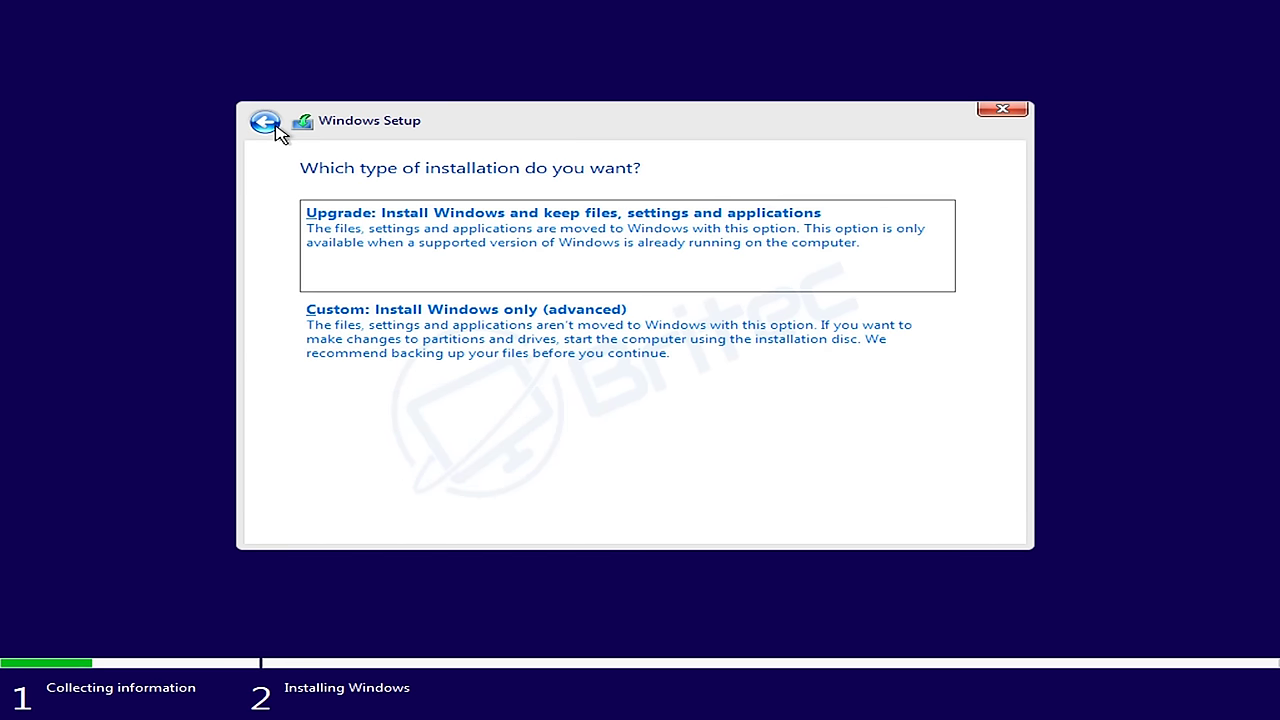
pyautogui.click(423, 309)
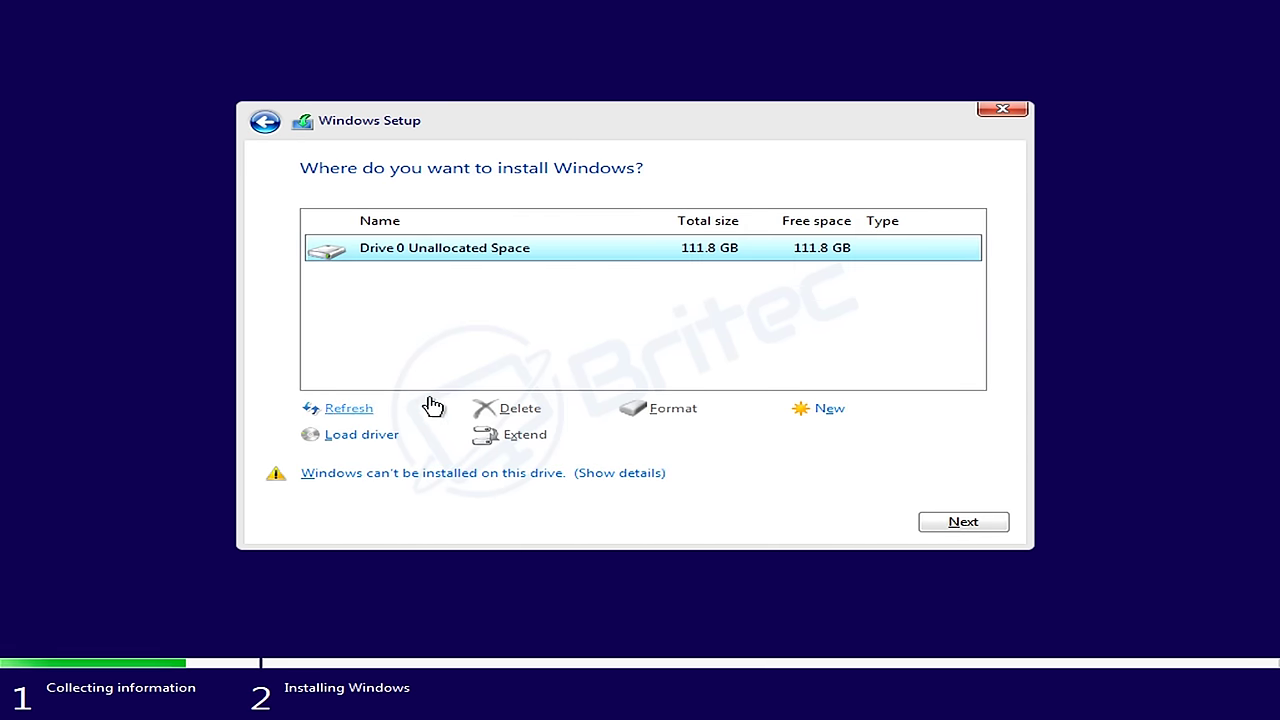
# Try to install Windows on Drive 0 Unallocated Space and read the details of the drive warning.
pyautogui.click(971, 526)
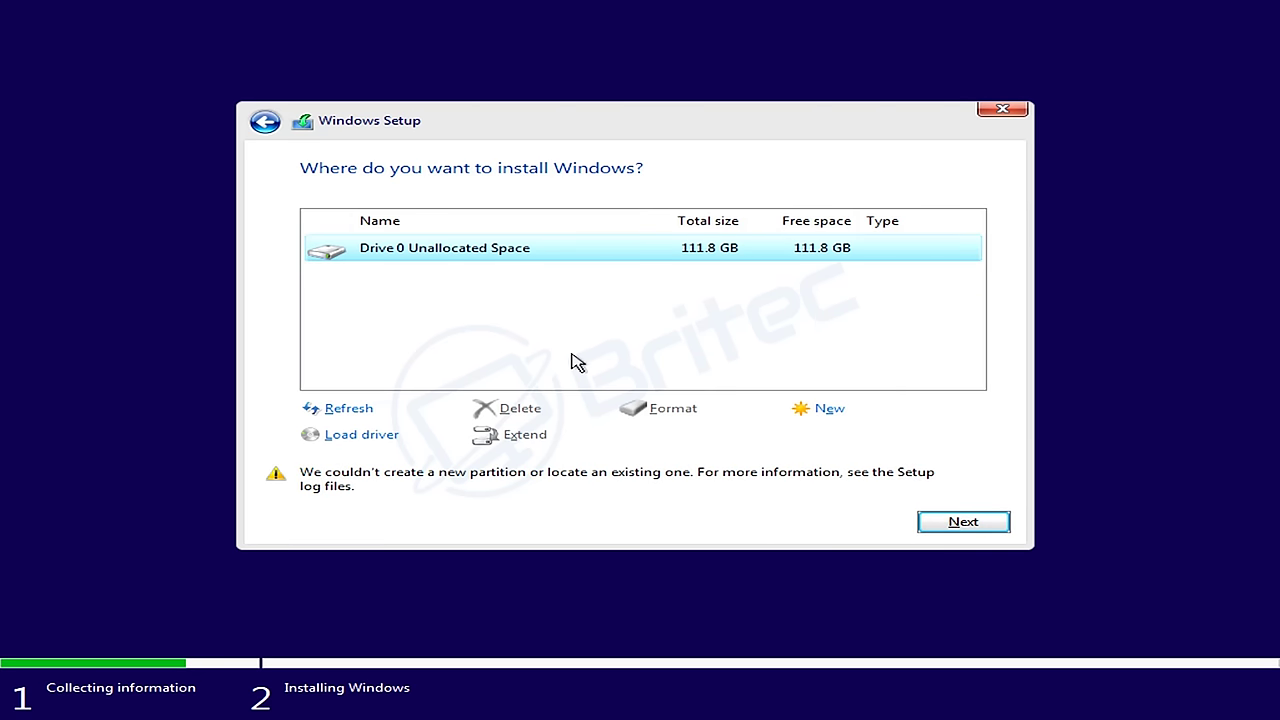
pyautogui.click(580, 259)
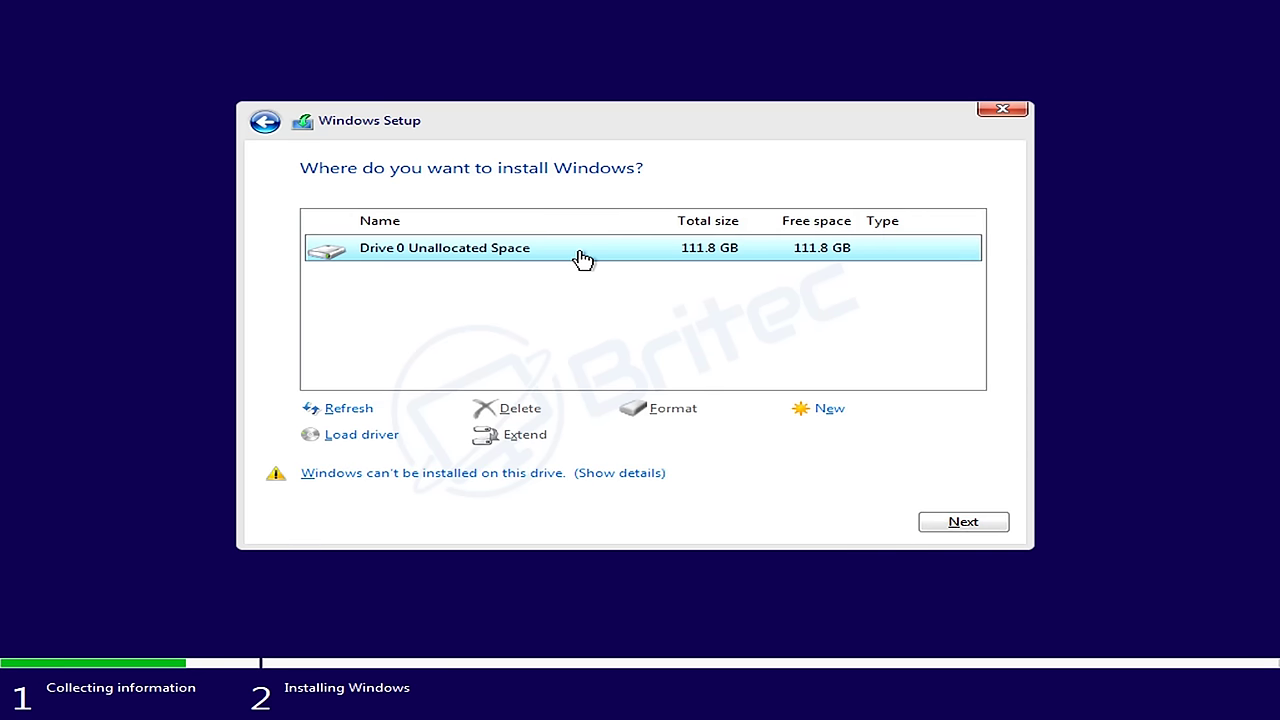
pyautogui.click(646, 476)
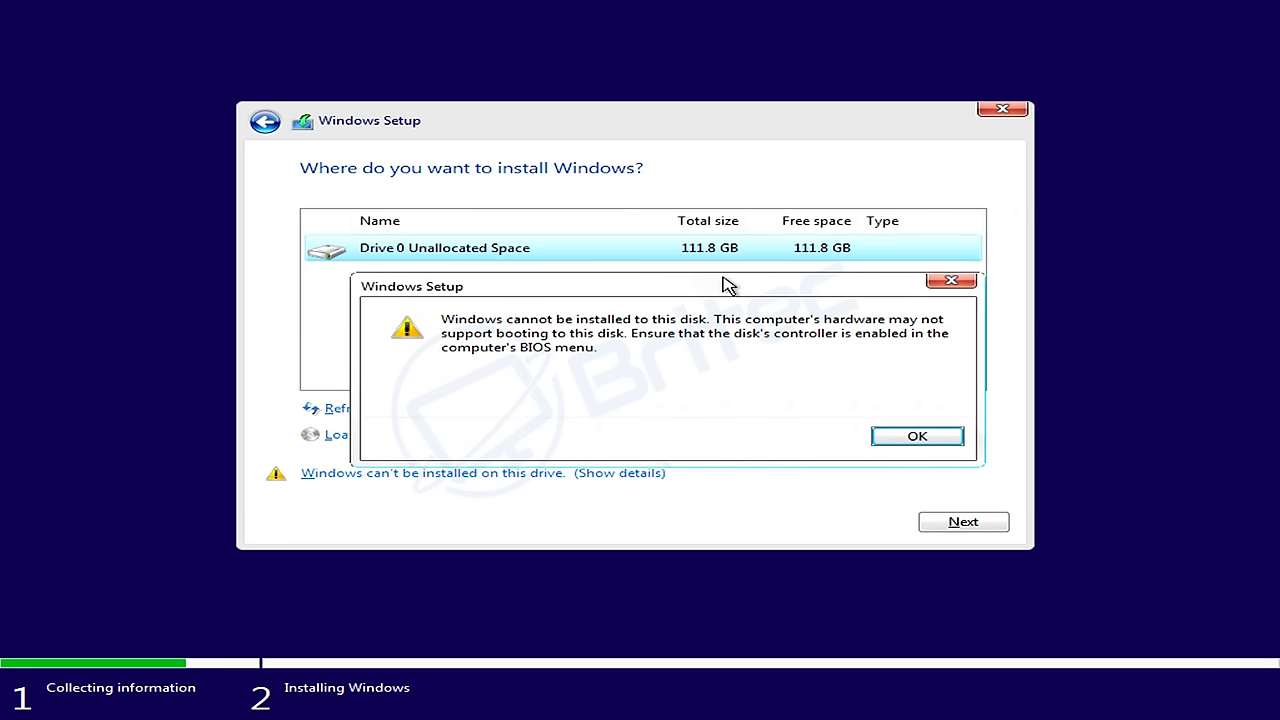
pyautogui.moveTo(722, 277); pyautogui.dragTo(700, 283)
pyautogui.click(900, 446)
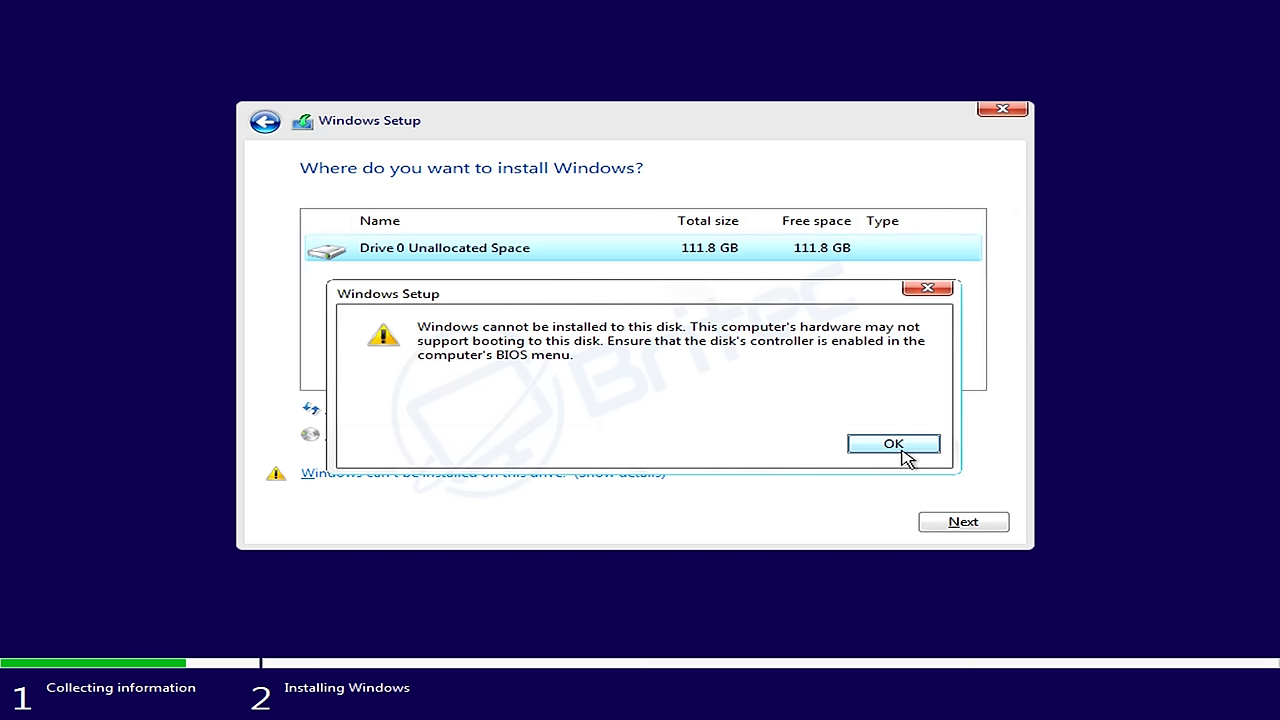
# Quit Windows Setup and show the Boot Sequence settings in the Dell OptiPlex 3050 BIOS.
pyautogui.click(1001, 109)
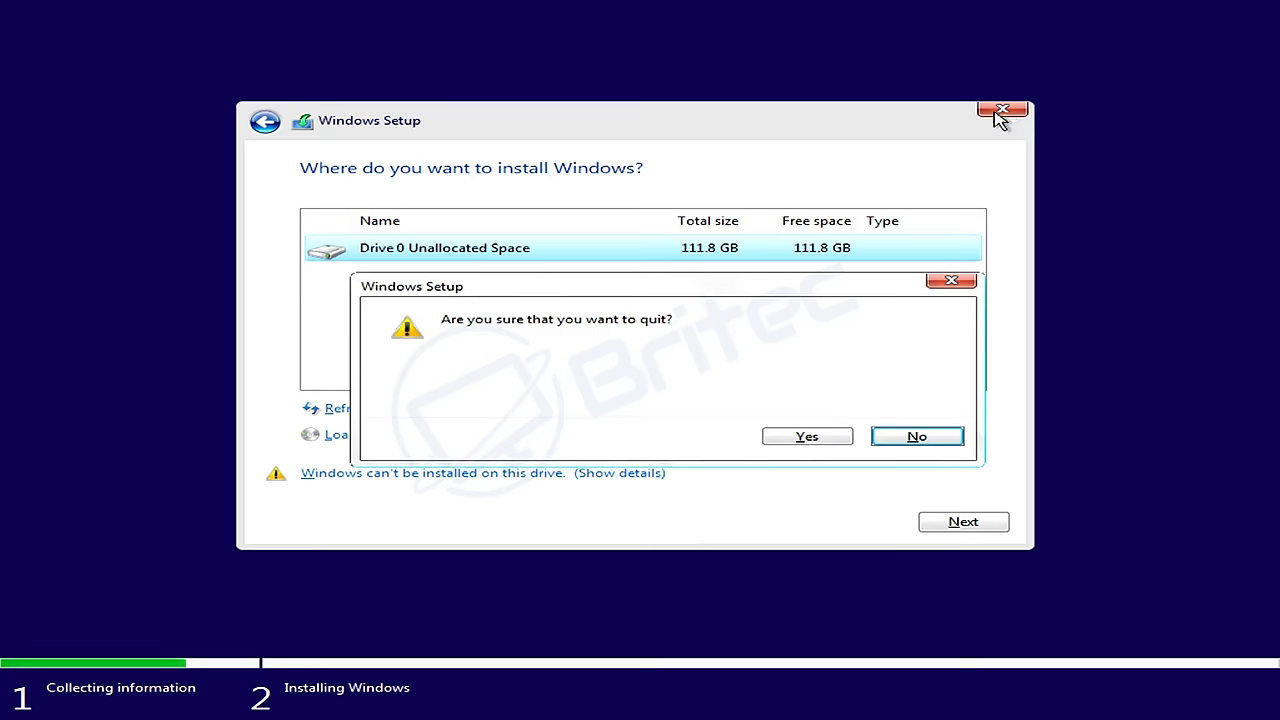
pyautogui.click(812, 440)
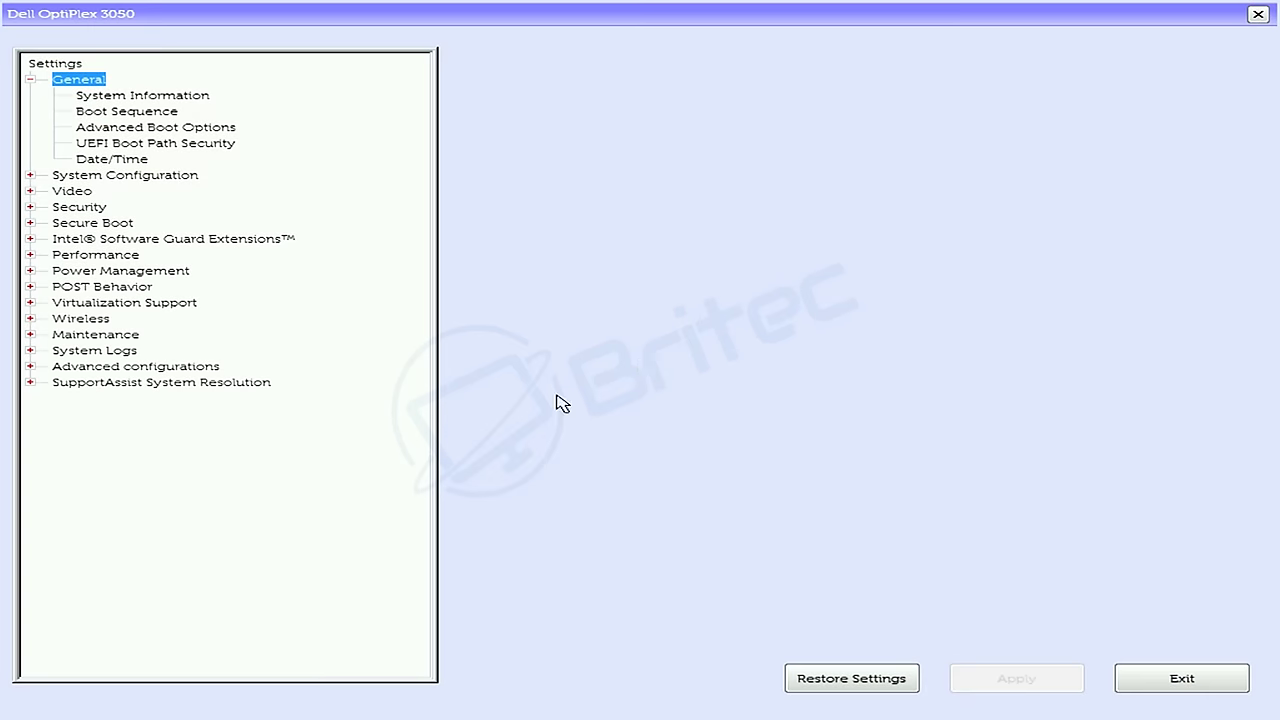
pyautogui.click(115, 113)
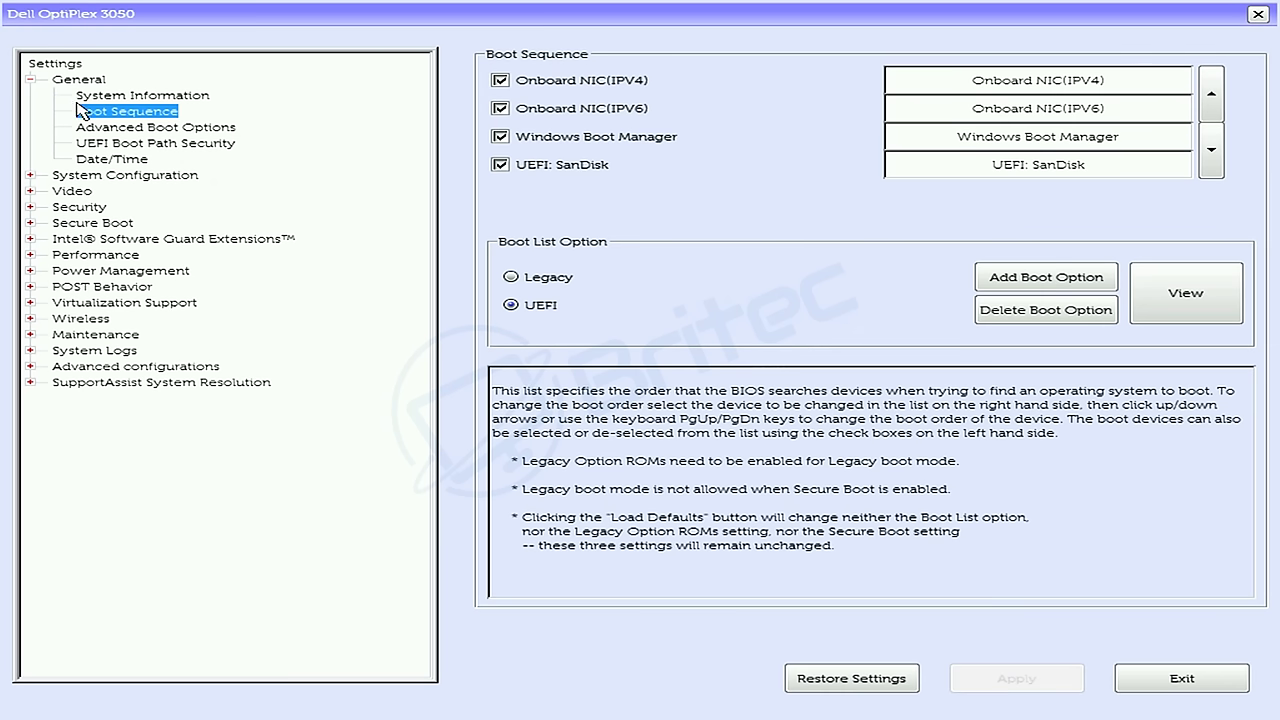
# Try to set Secure Boot Enable to Enabled in the BIOS Secure Boot settings.
pyautogui.click(75, 191)
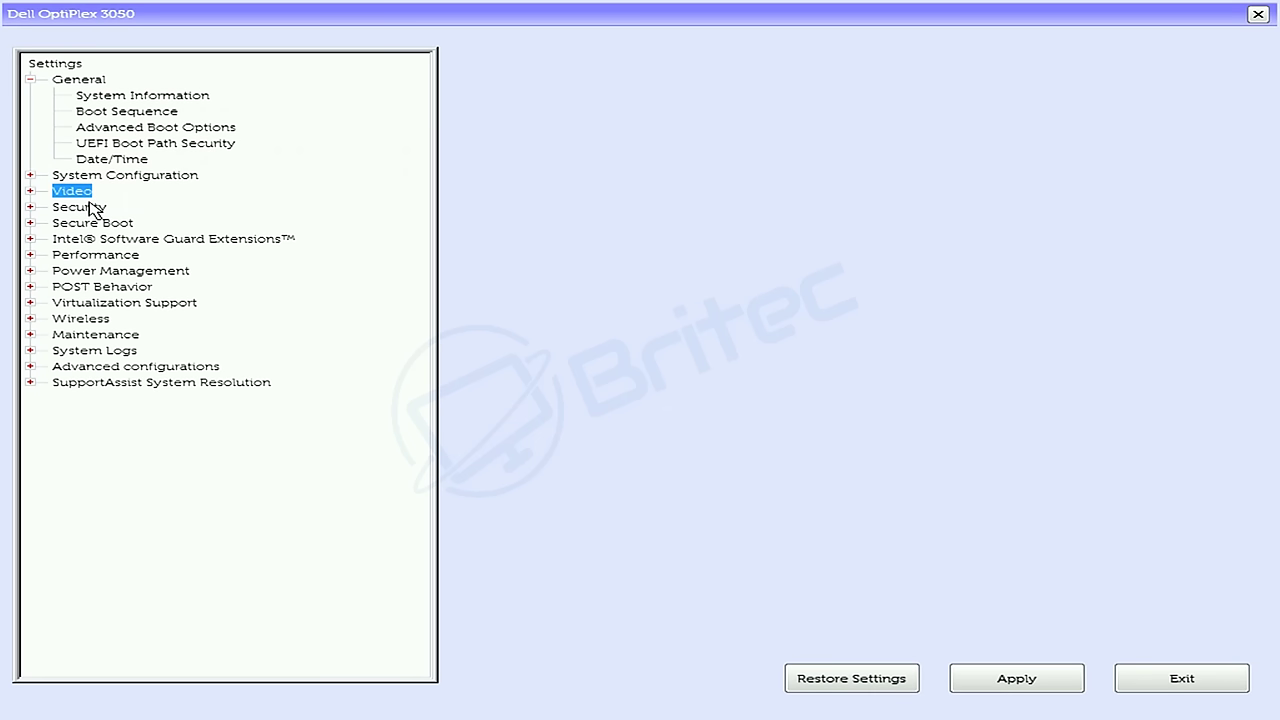
pyautogui.click(85, 207)
pyautogui.doubleClick(88, 223)
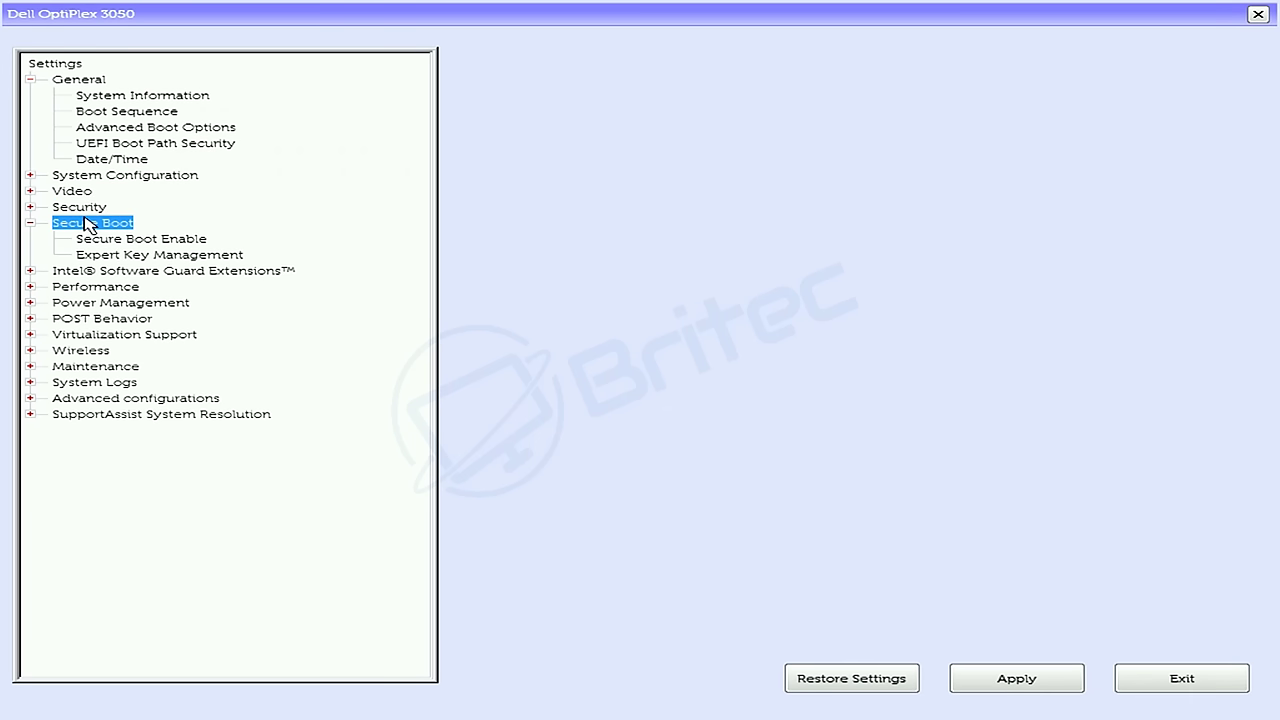
pyautogui.click(127, 238)
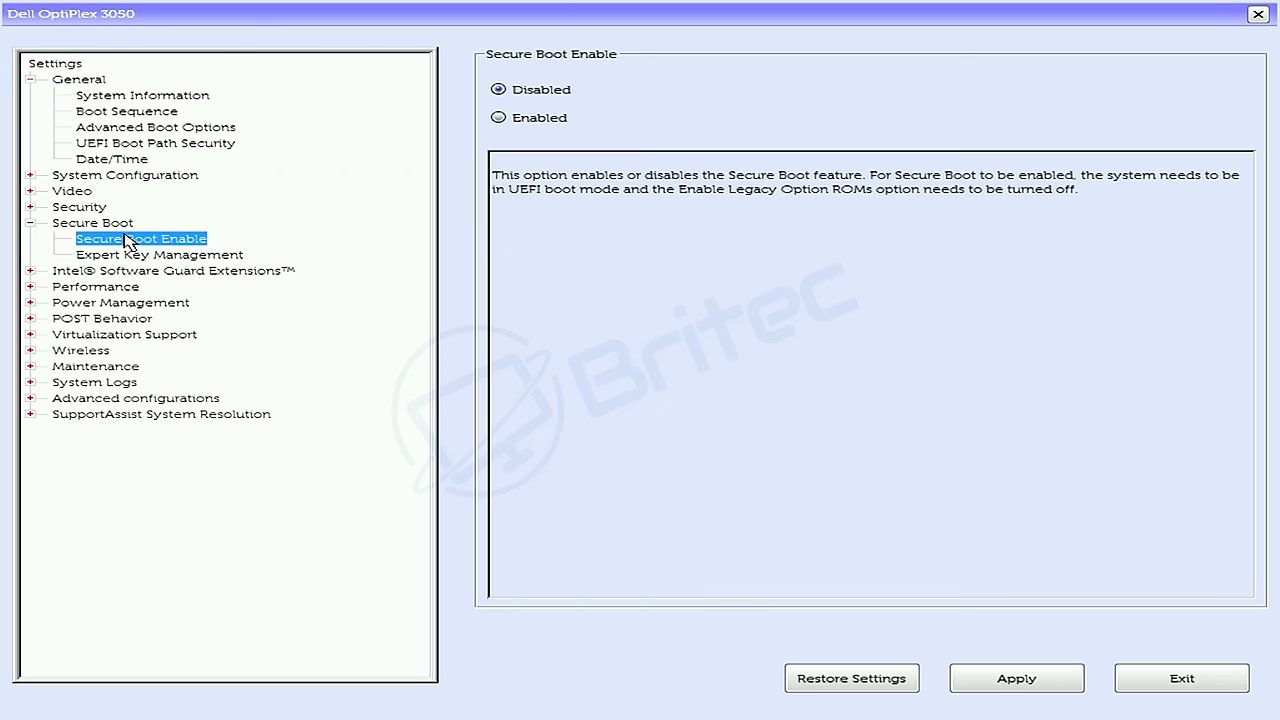
pyautogui.click(499, 118)
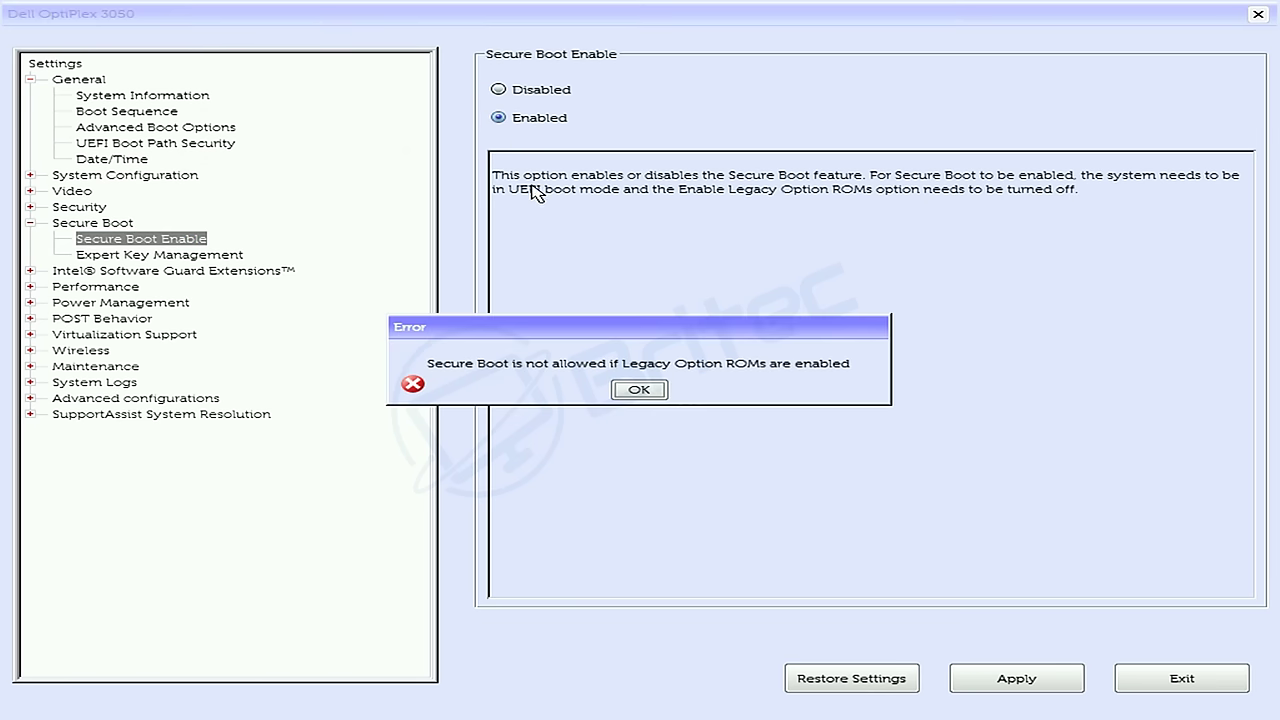
pyautogui.click(643, 397)
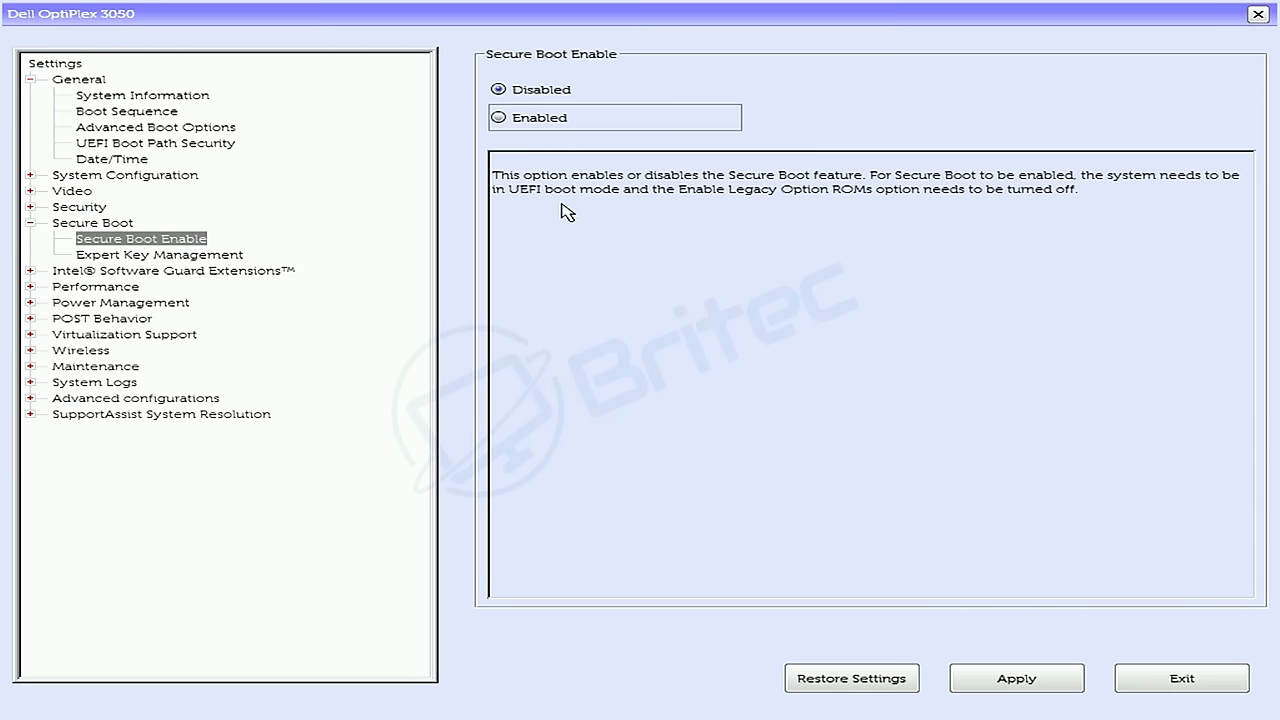
pyautogui.click(500, 118)
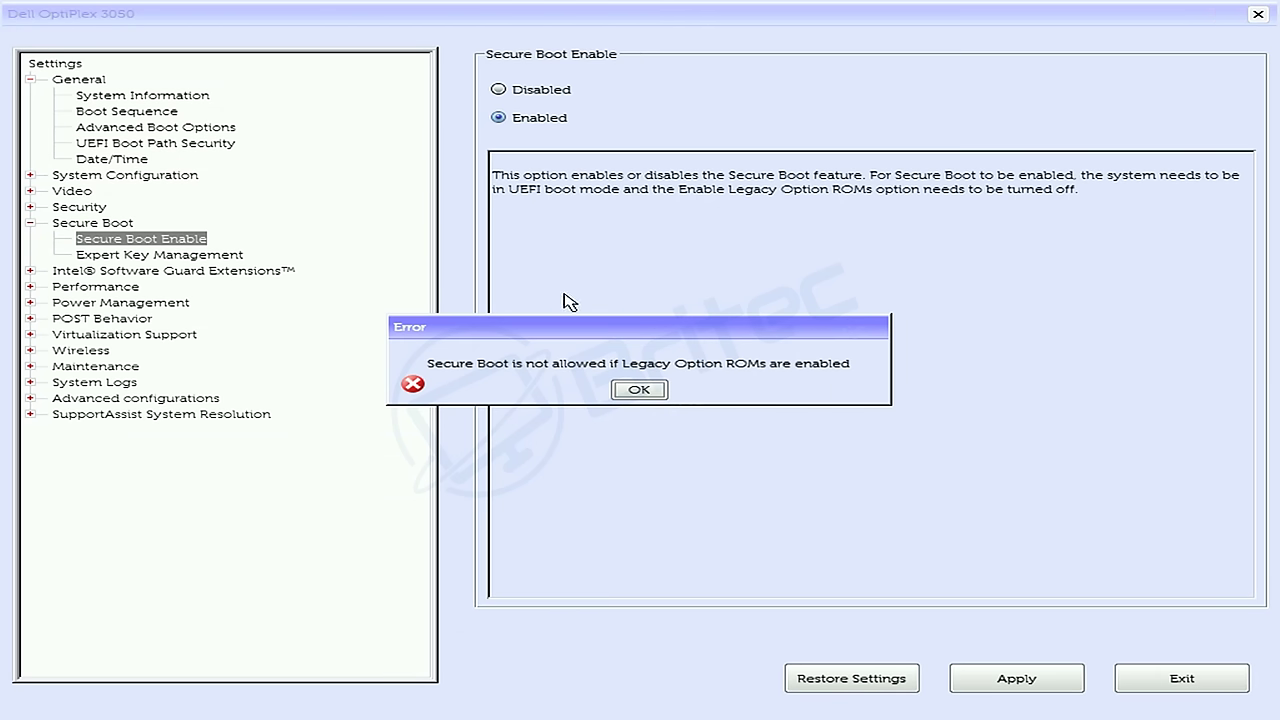
pyautogui.click(639, 389)
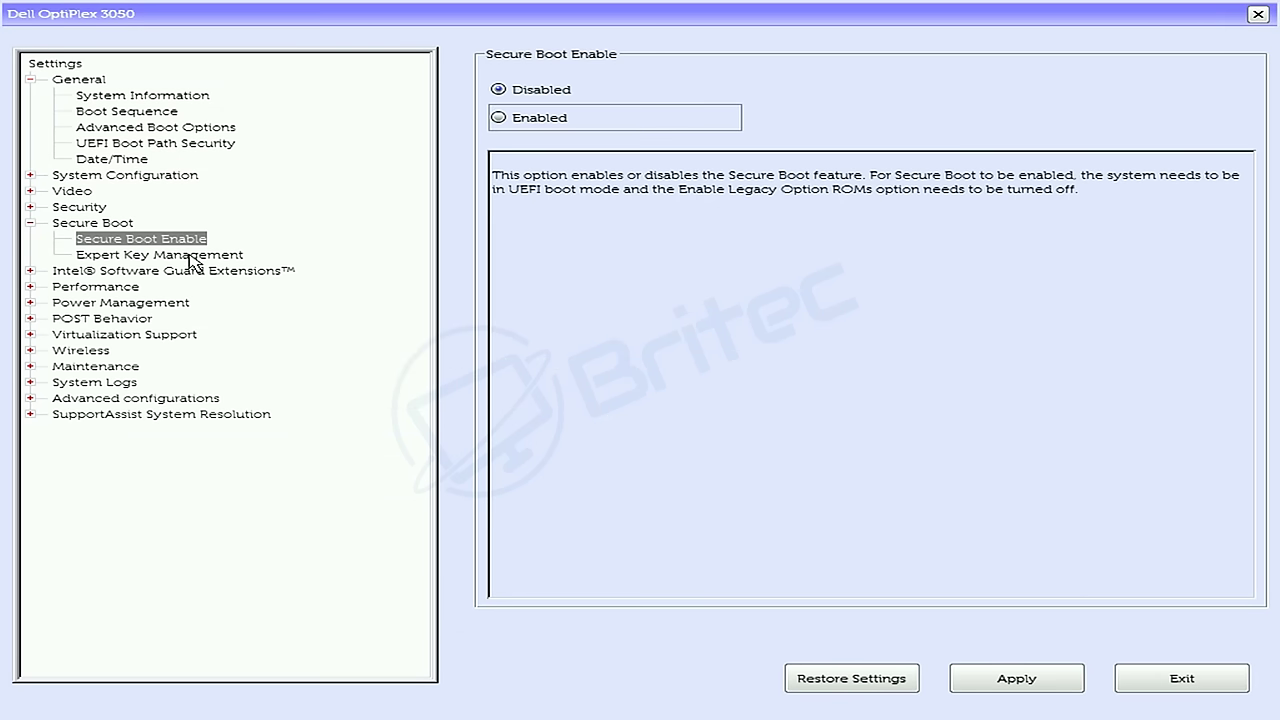
# Move Windows Boot Manager to the first position in the UEFI boot sequence.
pyautogui.click(80, 144)
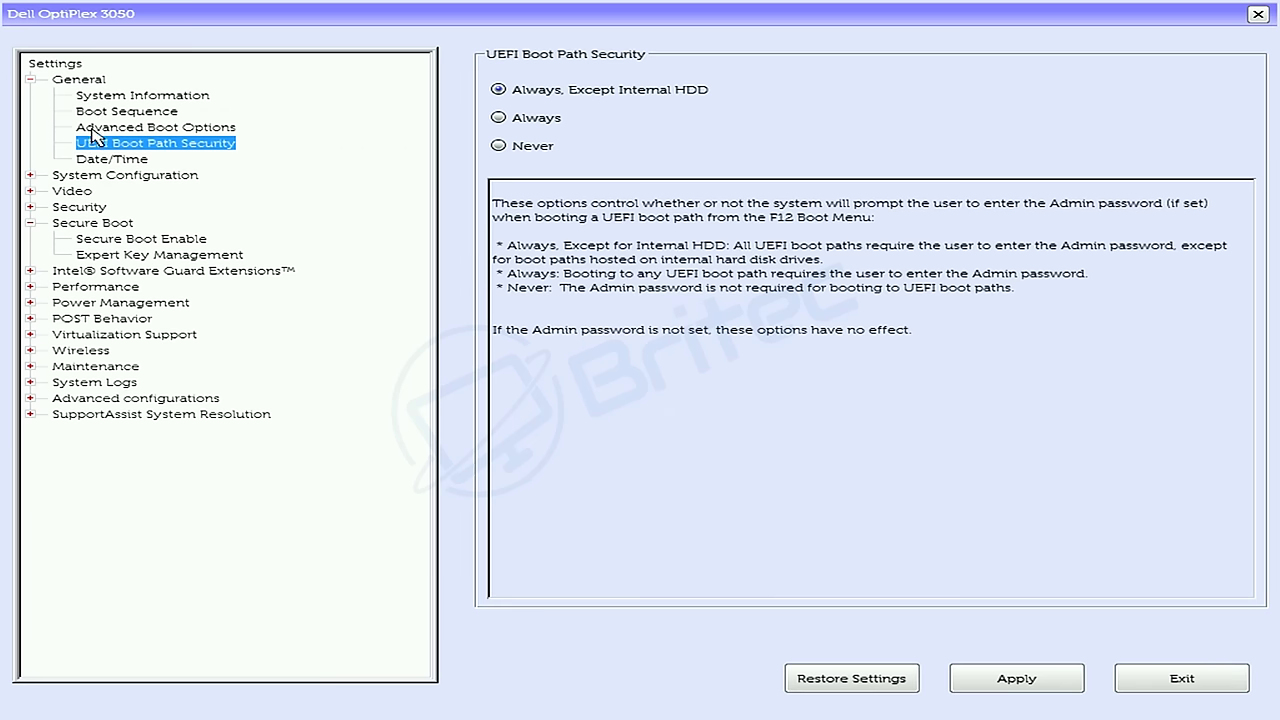
pyautogui.click(93, 116)
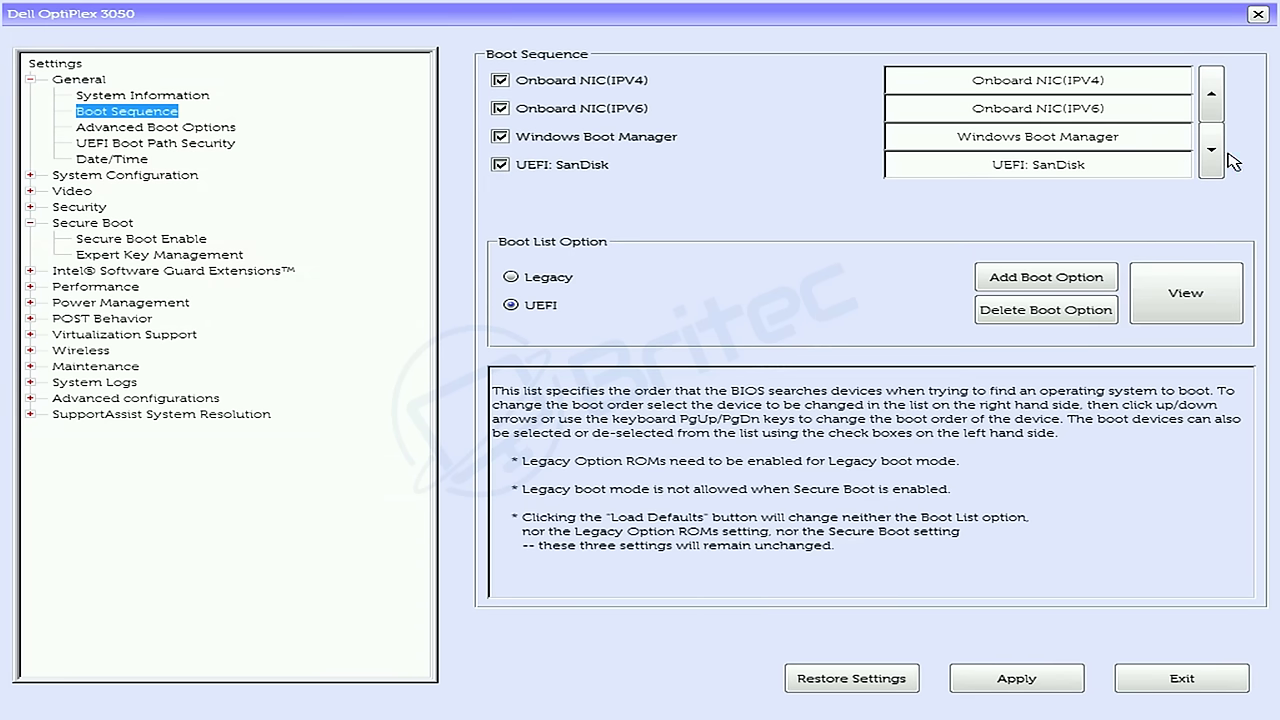
pyautogui.click(1125, 134)
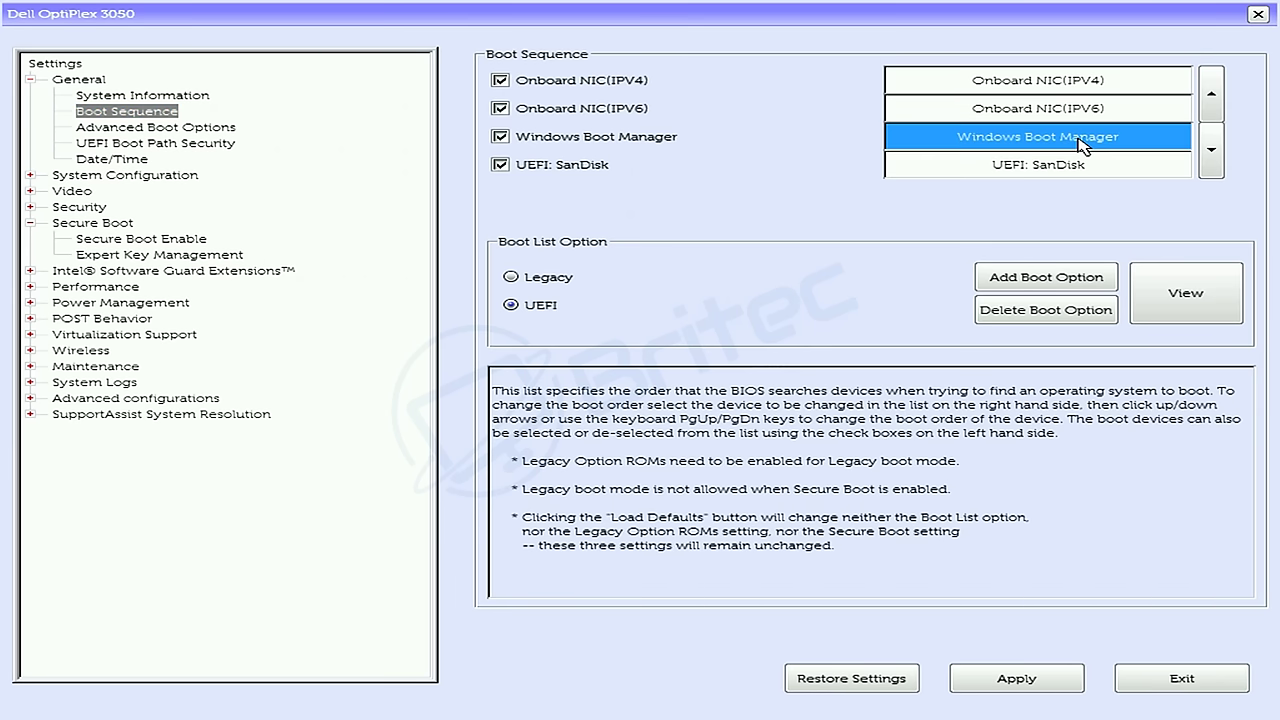
pyautogui.click(1211, 88)
pyautogui.click(1211, 88)
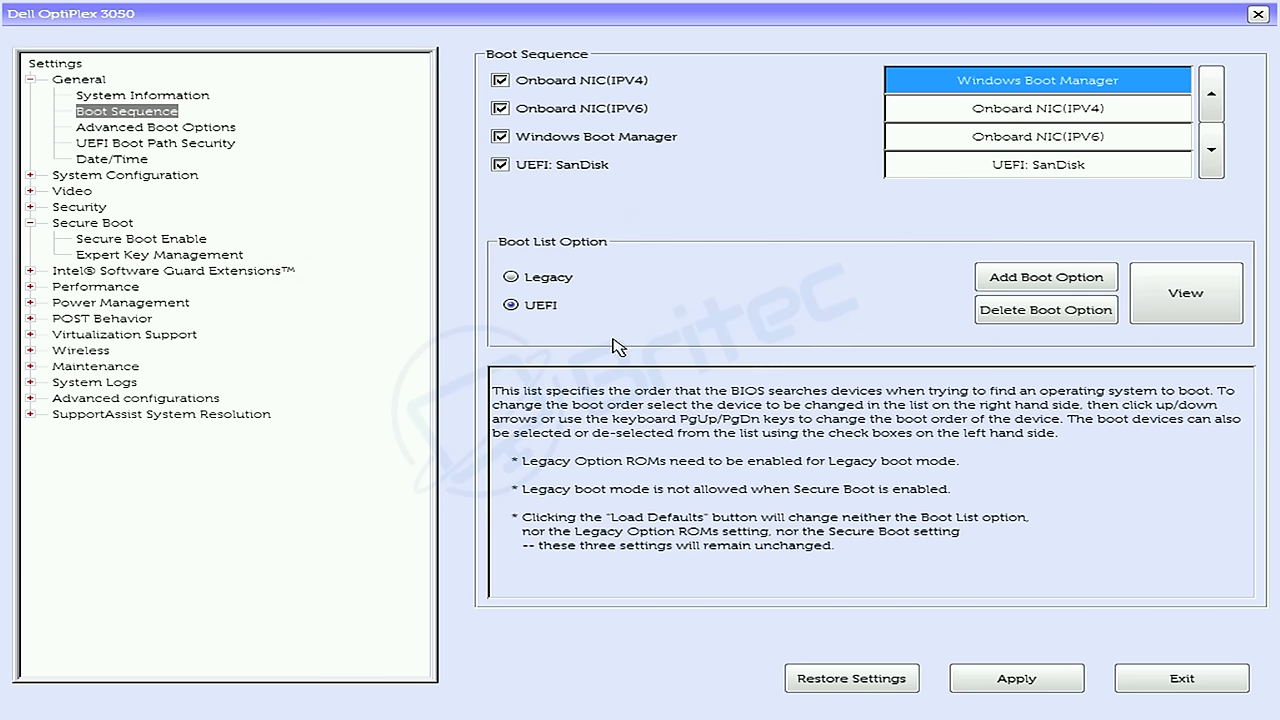
# Switch the boot list option to Legacy, check its Internal HDD entry, and switch back to UEFI.
pyautogui.click(520, 278)
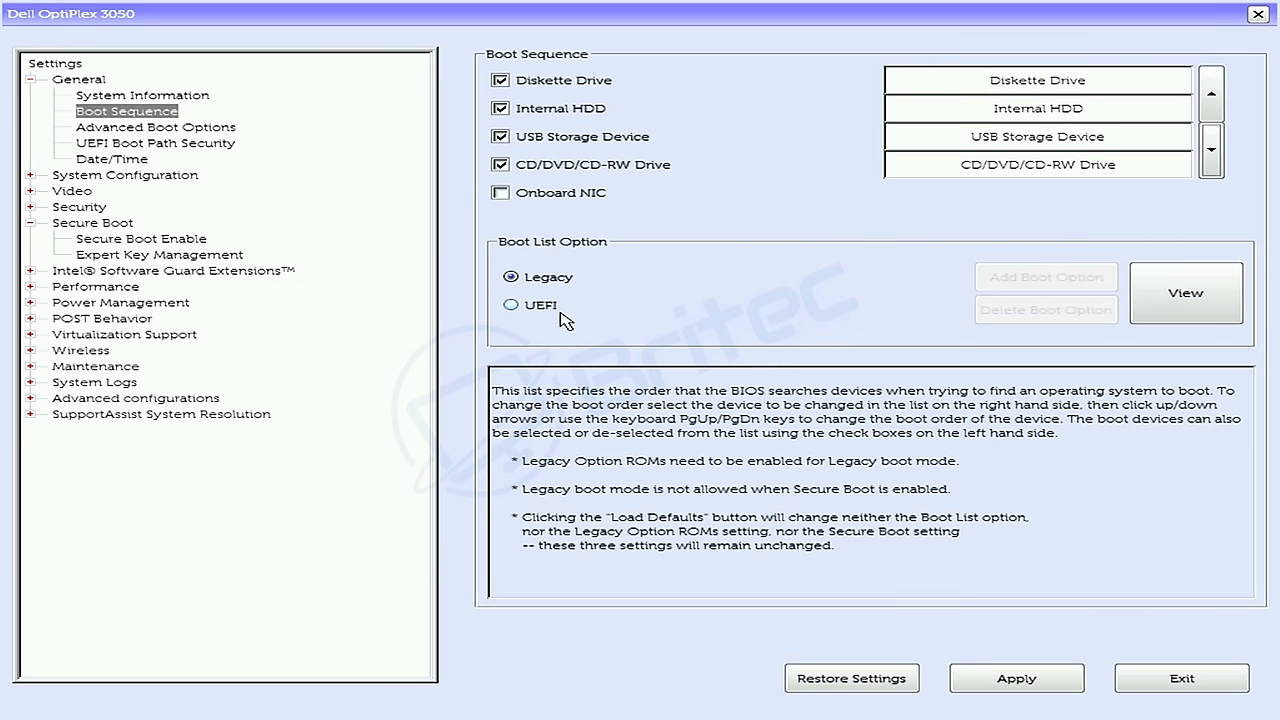
pyautogui.click(563, 114)
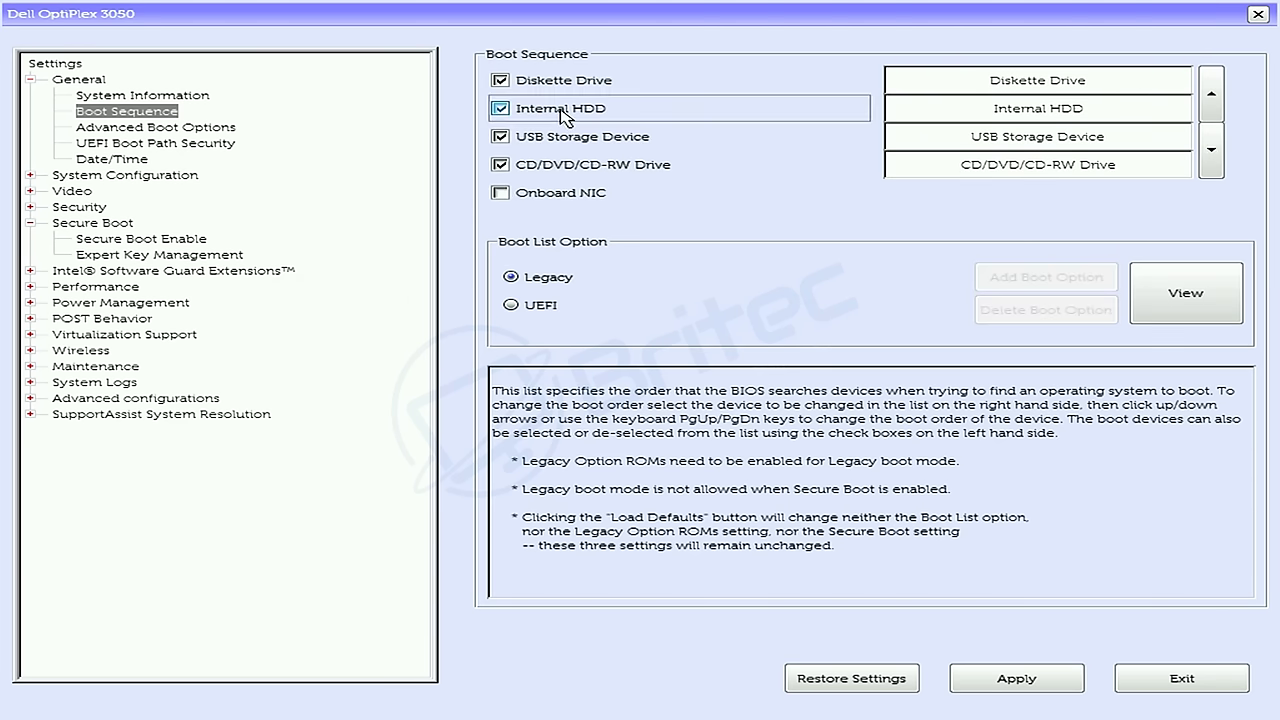
pyautogui.click(565, 117)
pyautogui.click(510, 305)
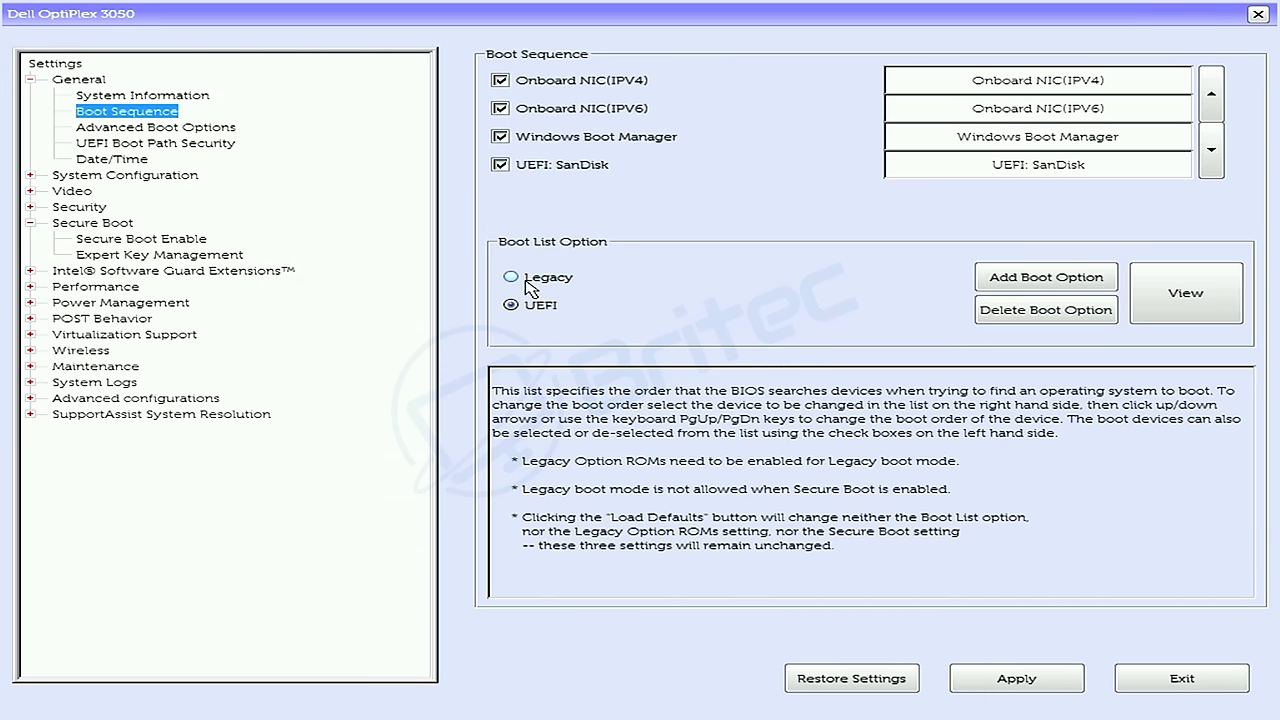
# Set the boot list option to Legacy and apply the BIOS changes without saving them as custom user settings.
pyautogui.click(529, 283)
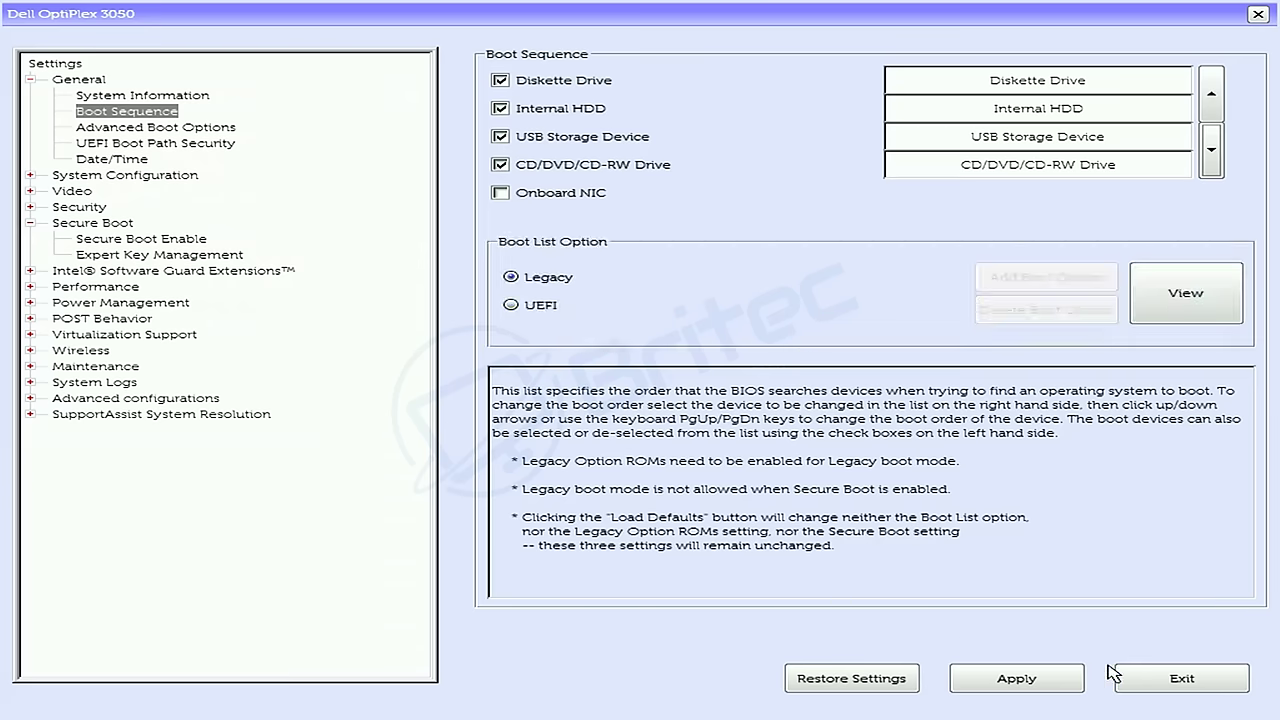
pyautogui.click(1043, 679)
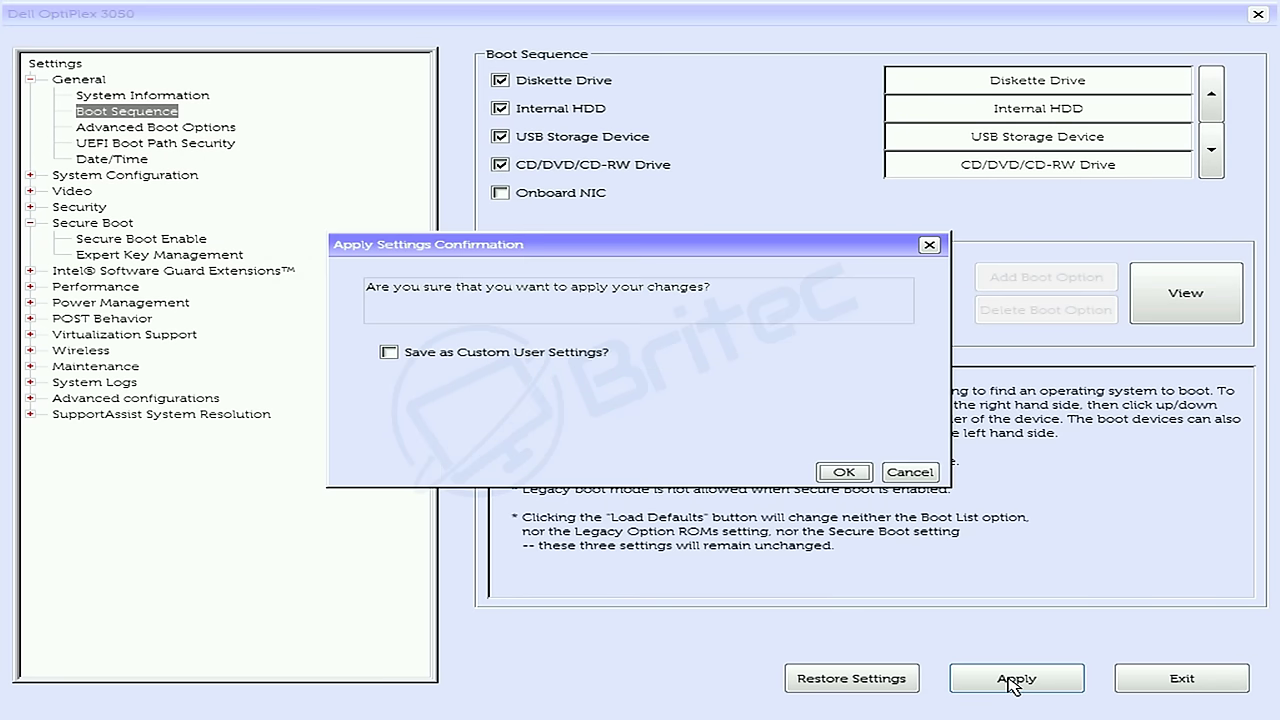
pyautogui.click(844, 472)
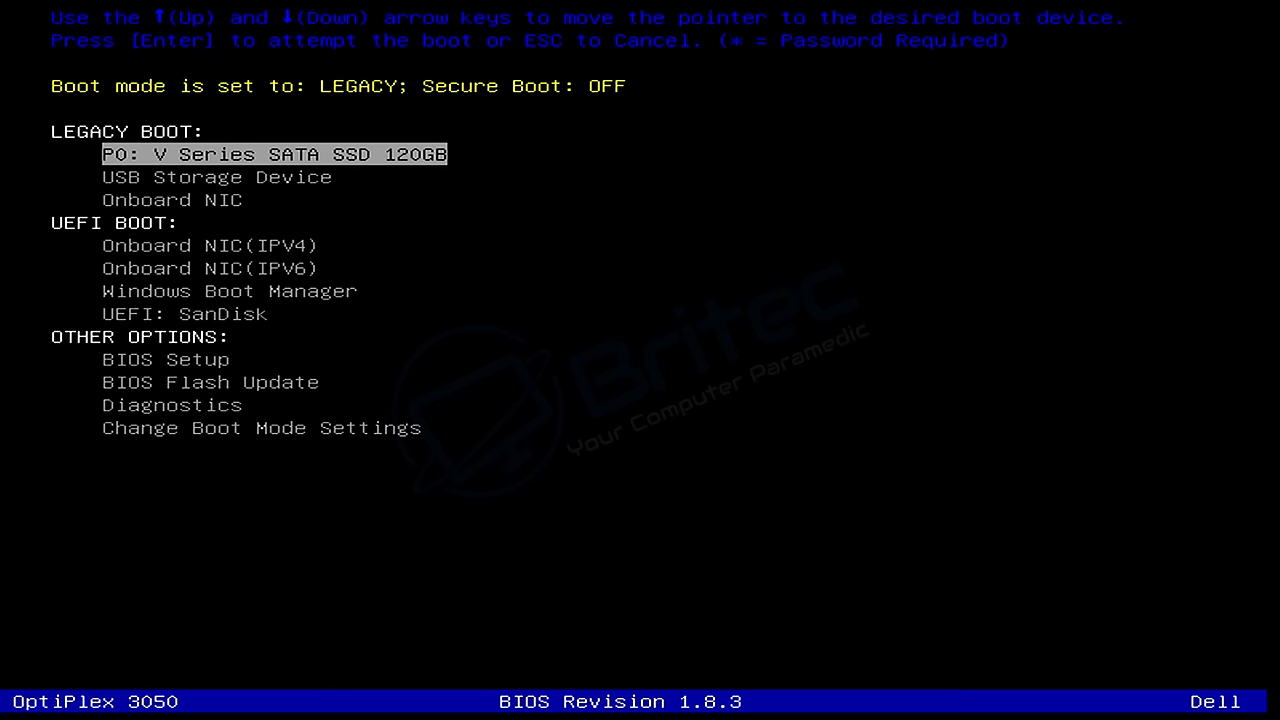
# Boot the legacy USB Storage Device and start the Windows installation with the English (United Kingdom) language settings.
pyautogui.press('Down')
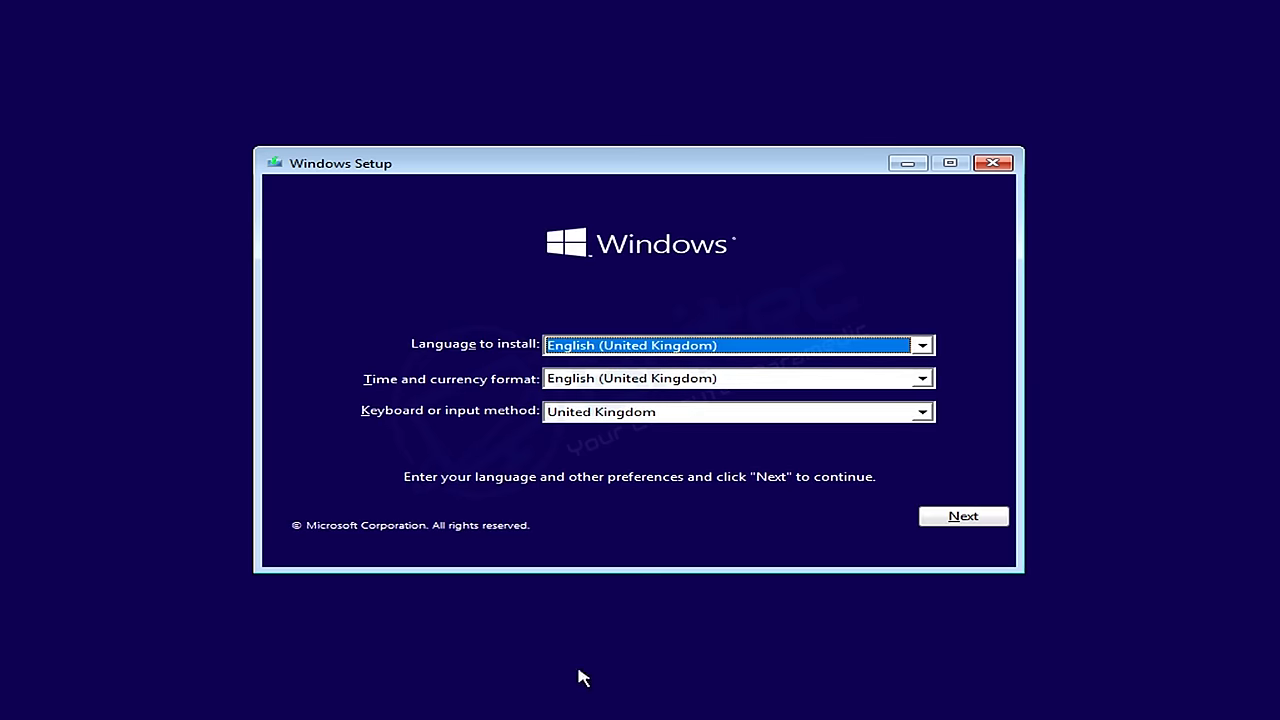
pyautogui.click(967, 522)
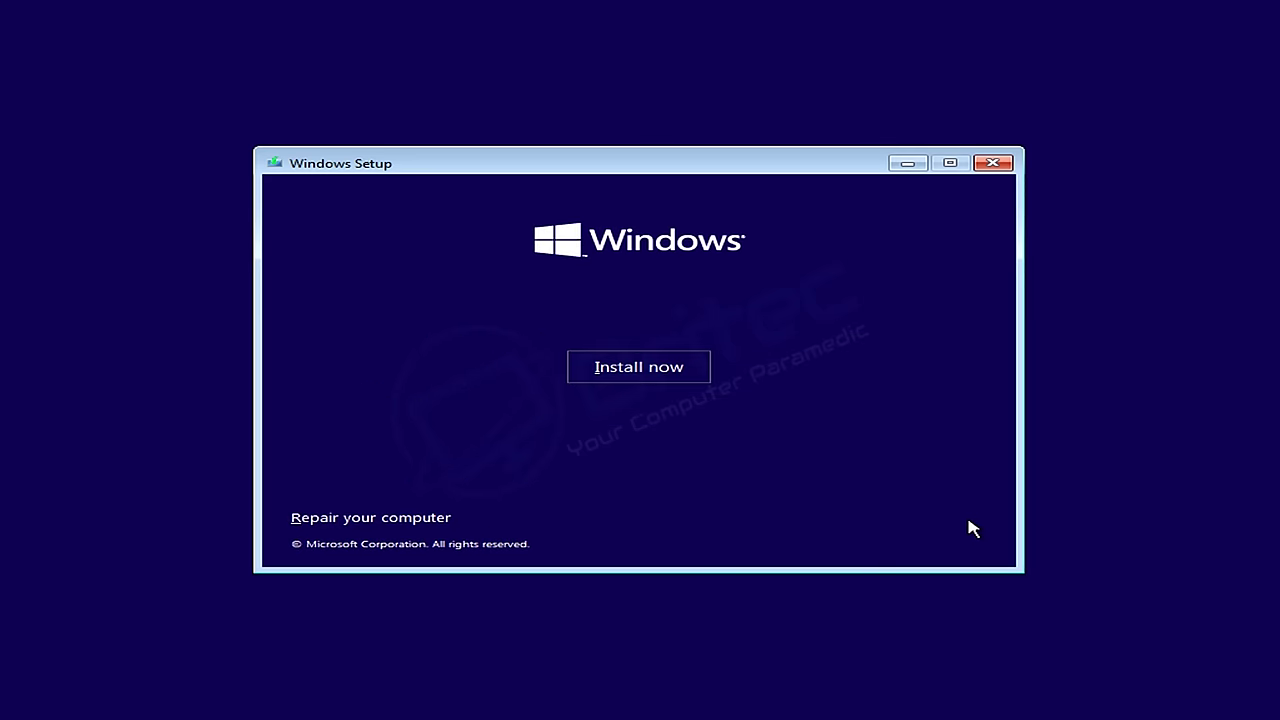
pyautogui.click(672, 373)
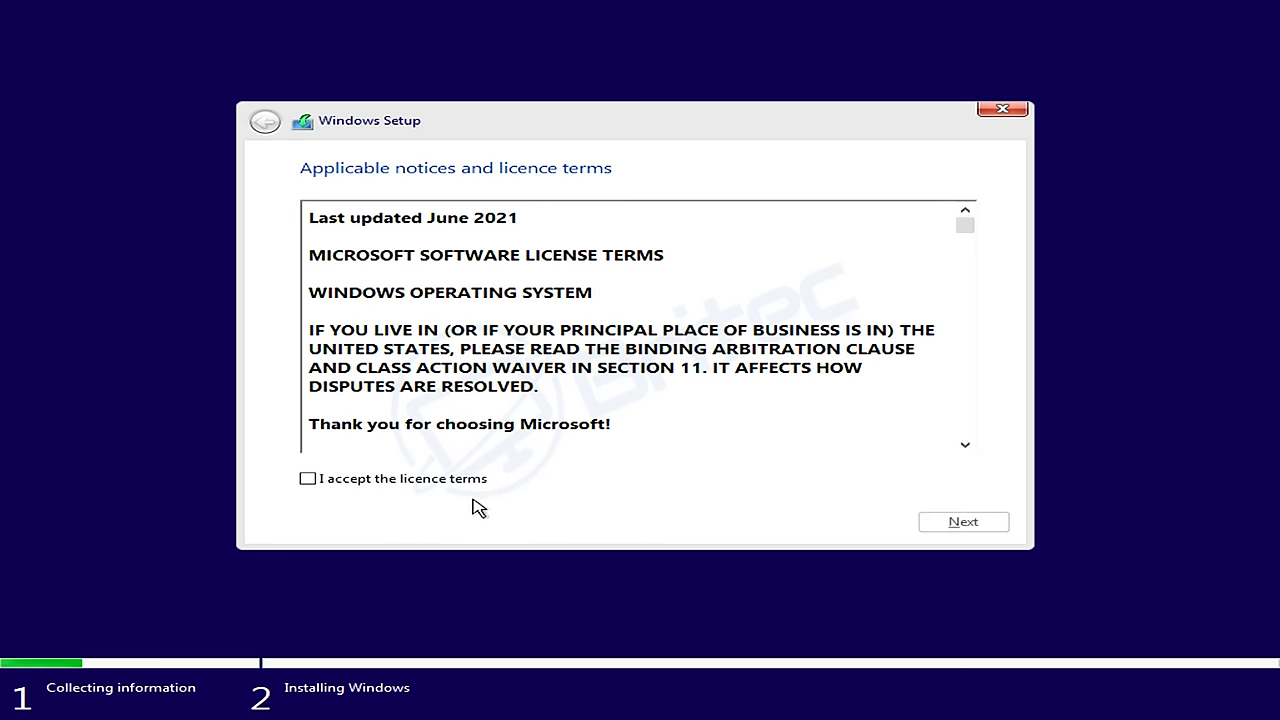
# Accept the licence terms and start a custom Windows installation on Drive 0 Unallocated Space.
pyautogui.click(452, 480)
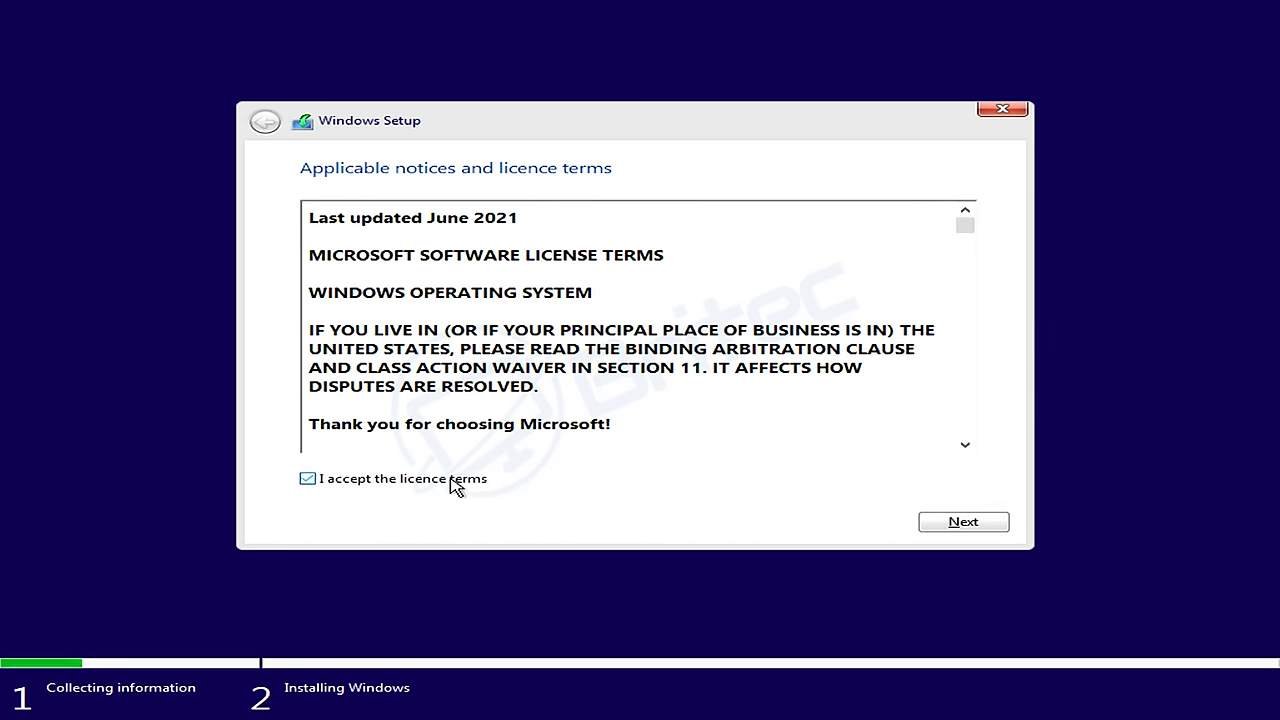
pyautogui.click(960, 525)
pyautogui.click(592, 318)
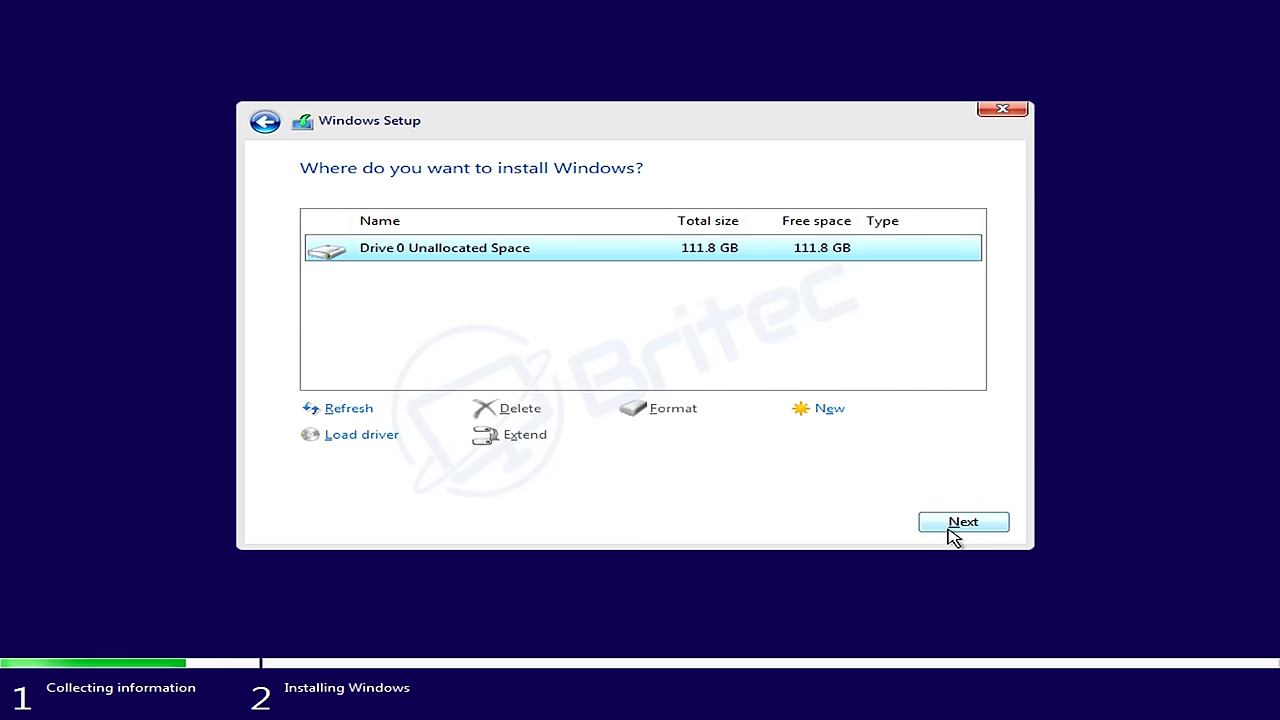
pyautogui.click(960, 522)
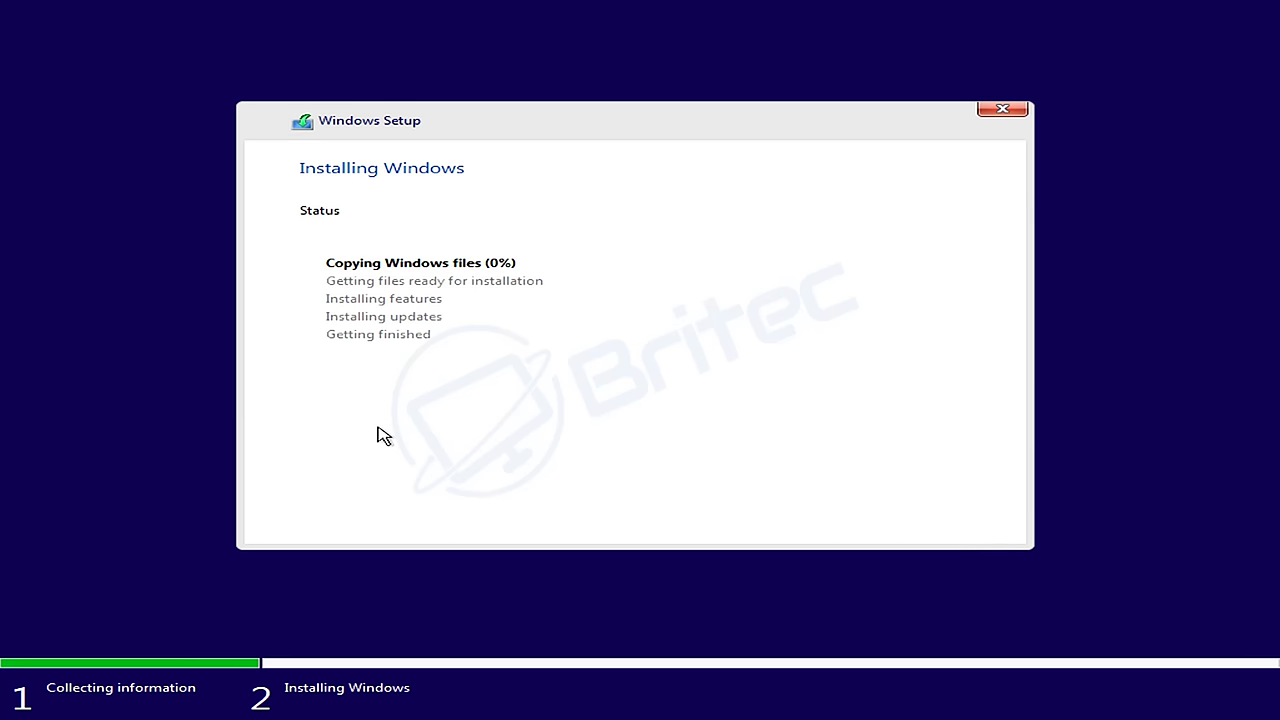